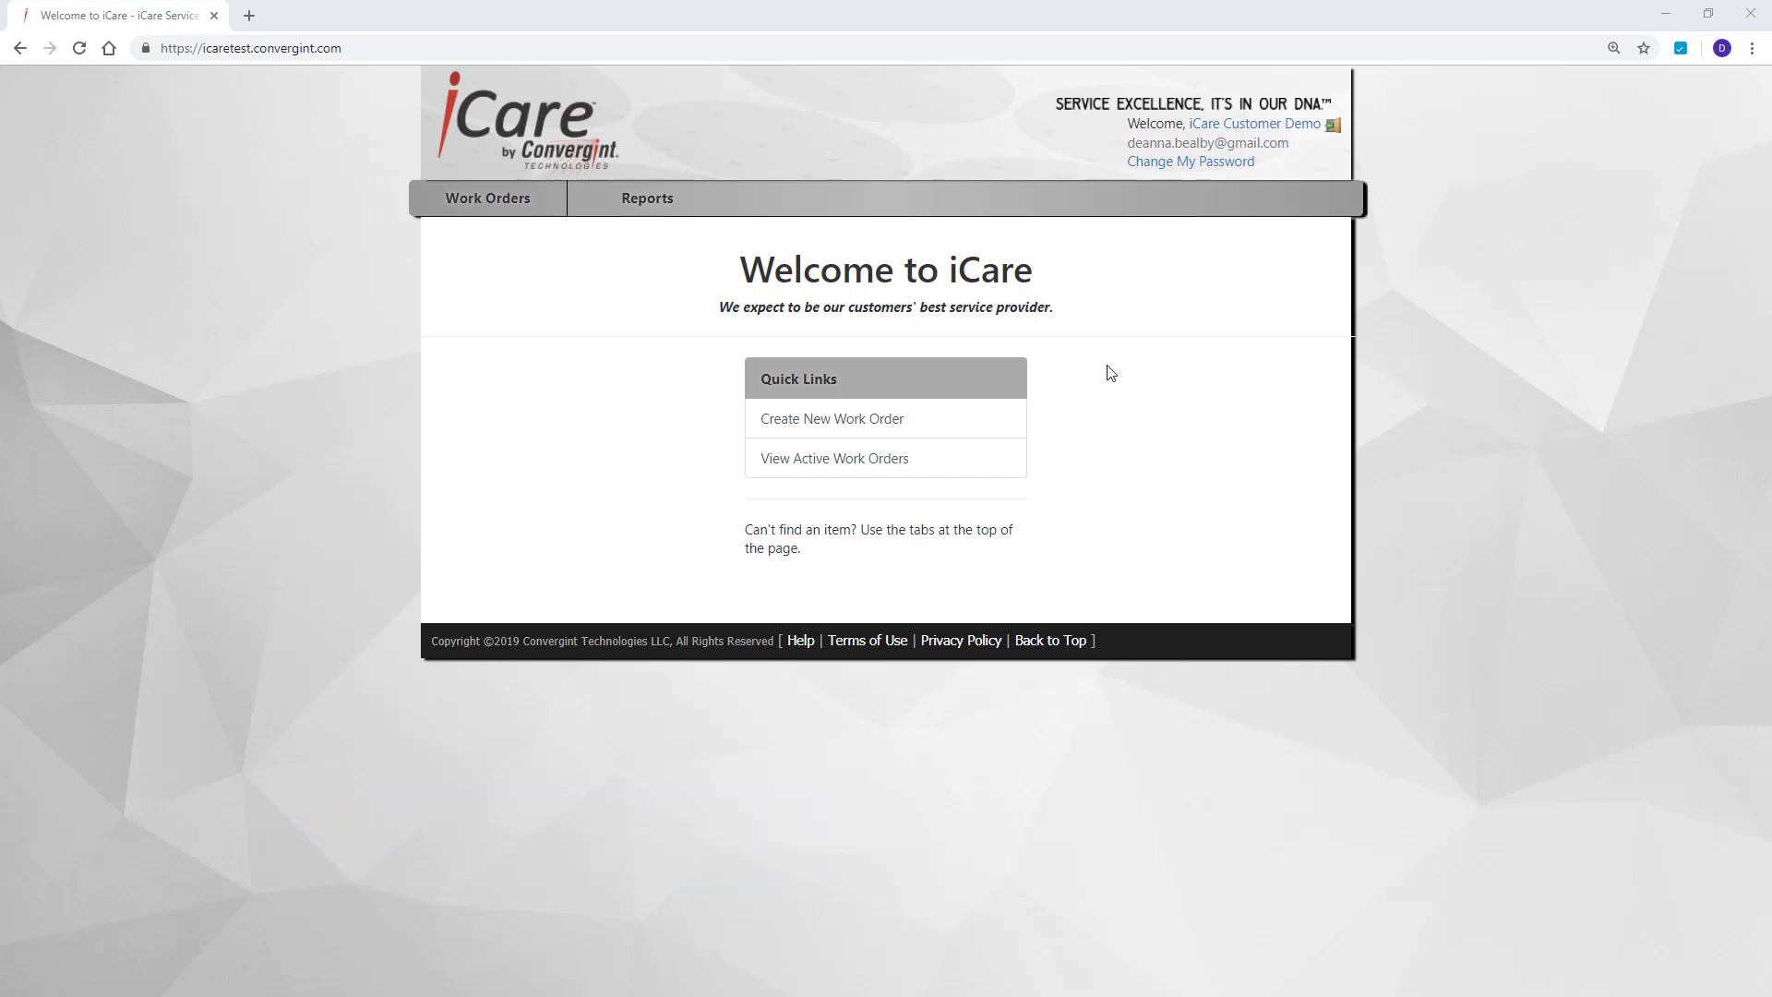
Start a new work order for the California region at the Caddyshack La location
left_click(890, 420)
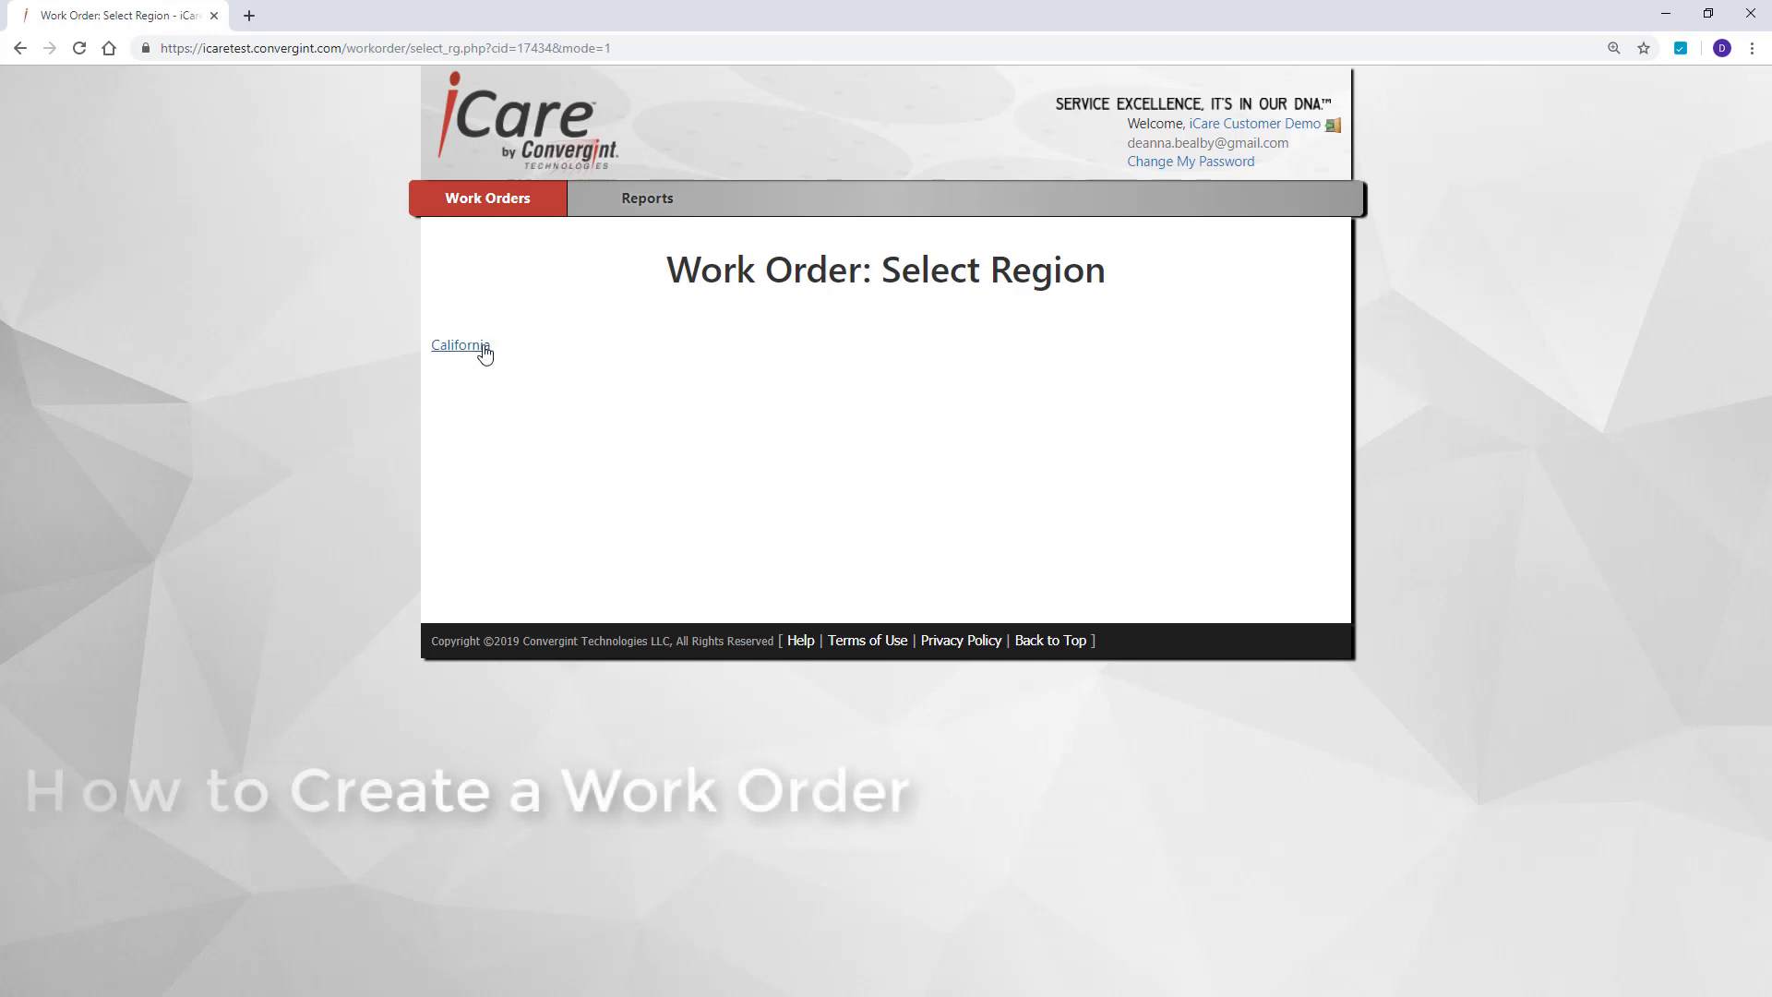
left_click(482, 348)
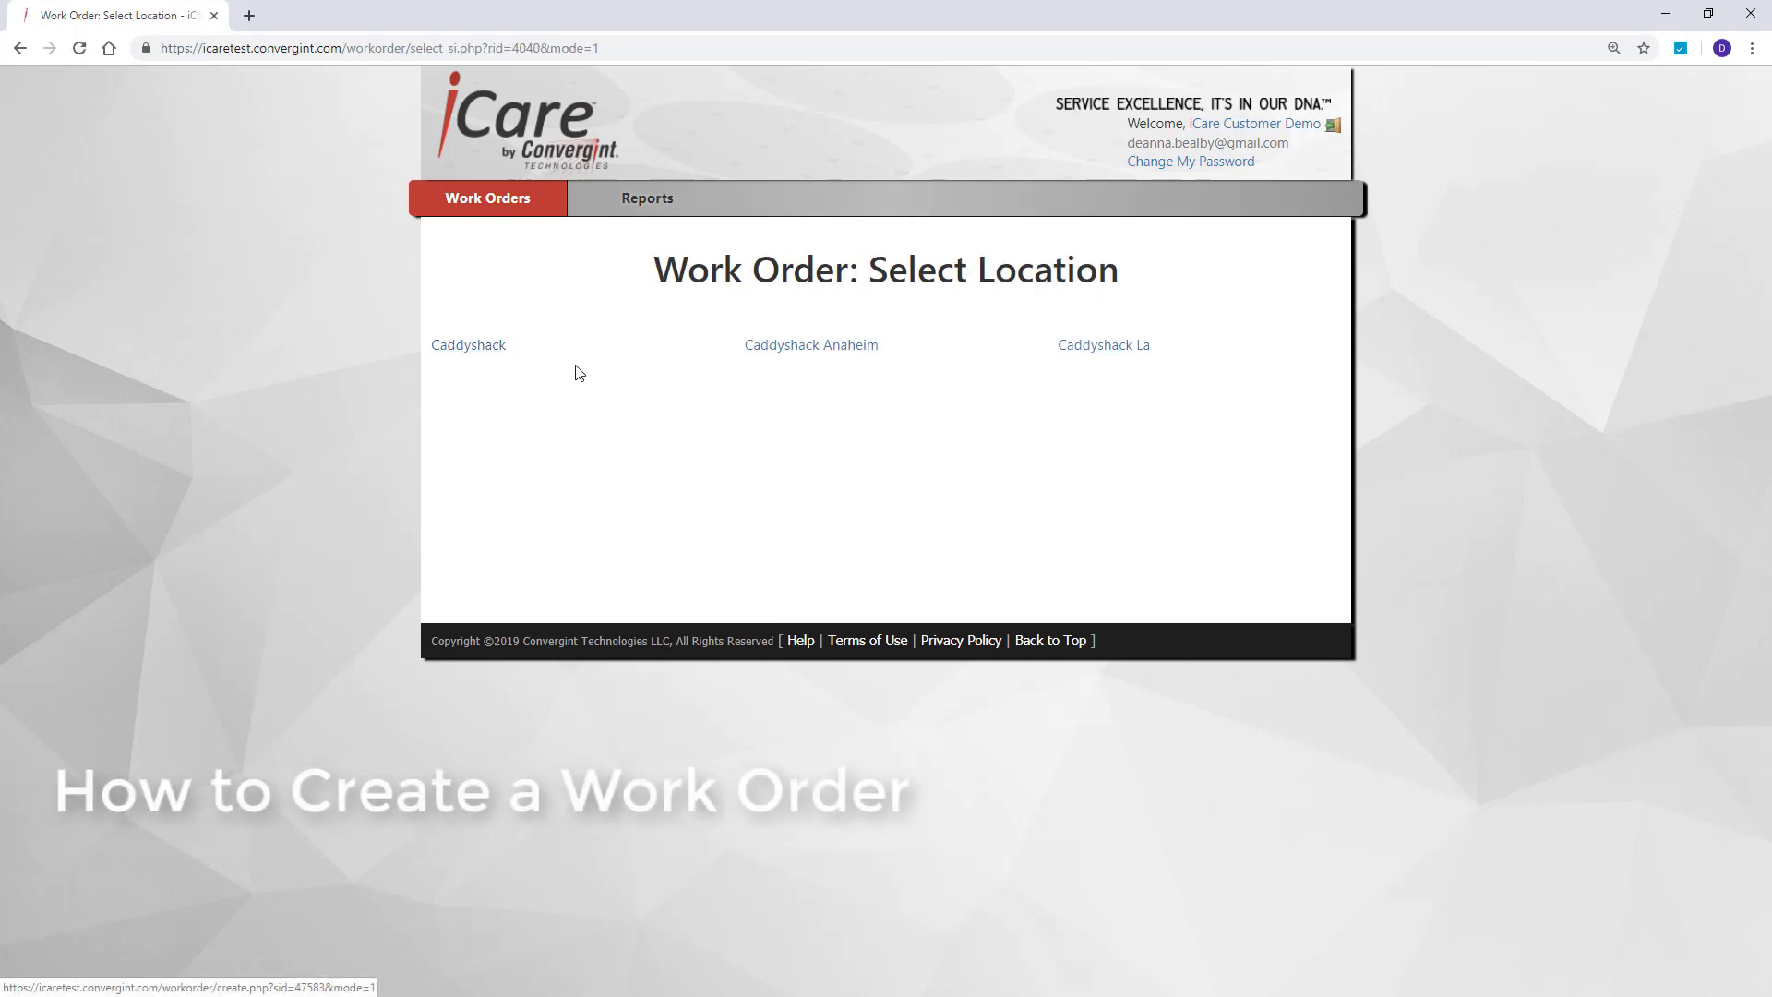
left_click(1119, 351)
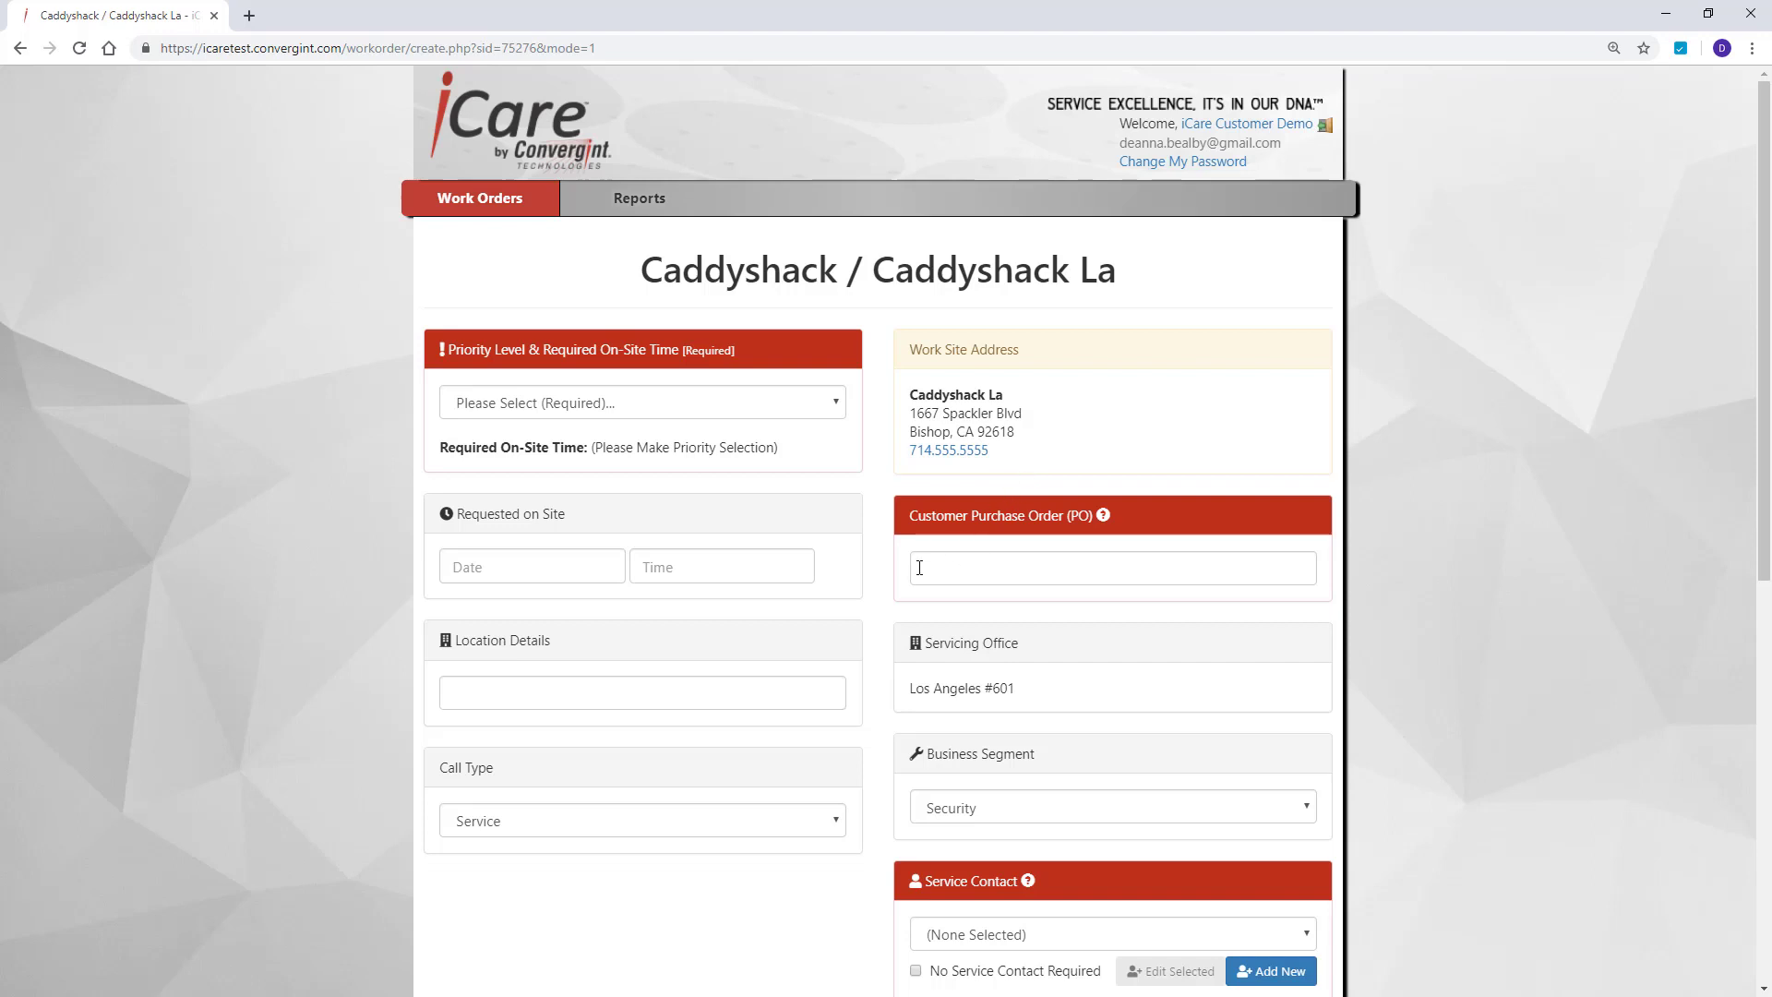
Enter "Pro Shop Entry" as the location details and set the priority level to P3 Scheduled (0/0/99)
left_click(745, 692)
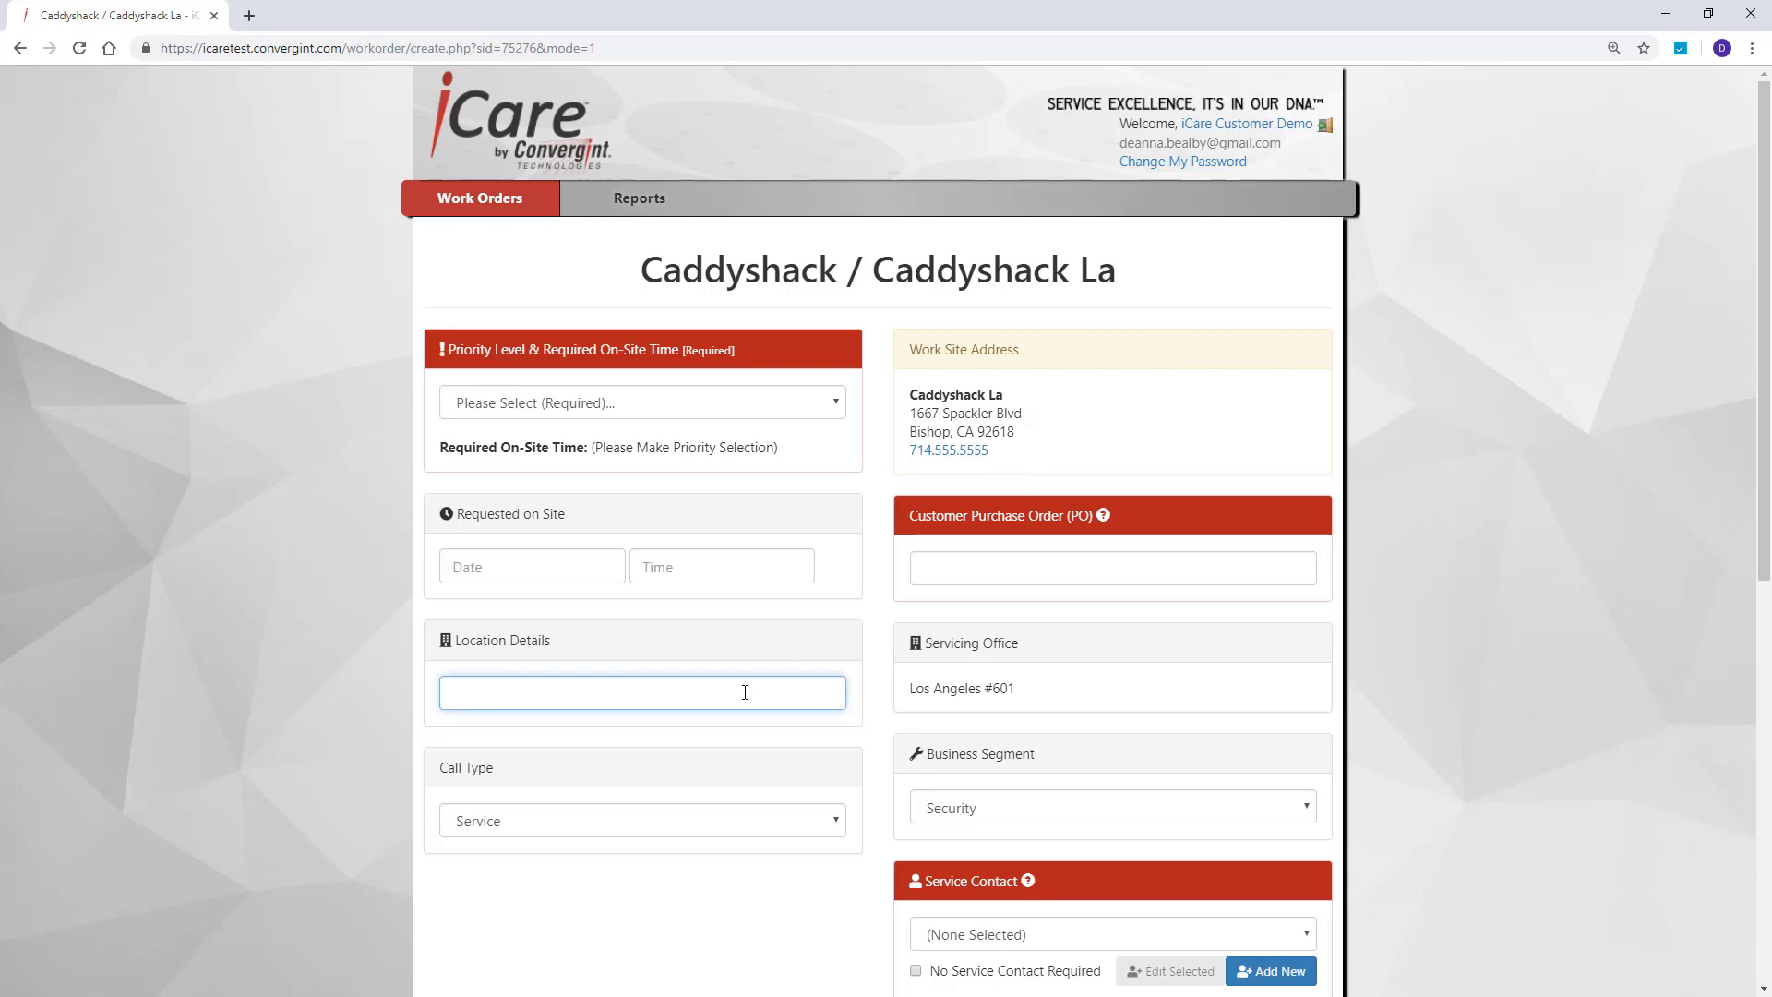
type("Pro Shop Entry")
left_click(833, 412)
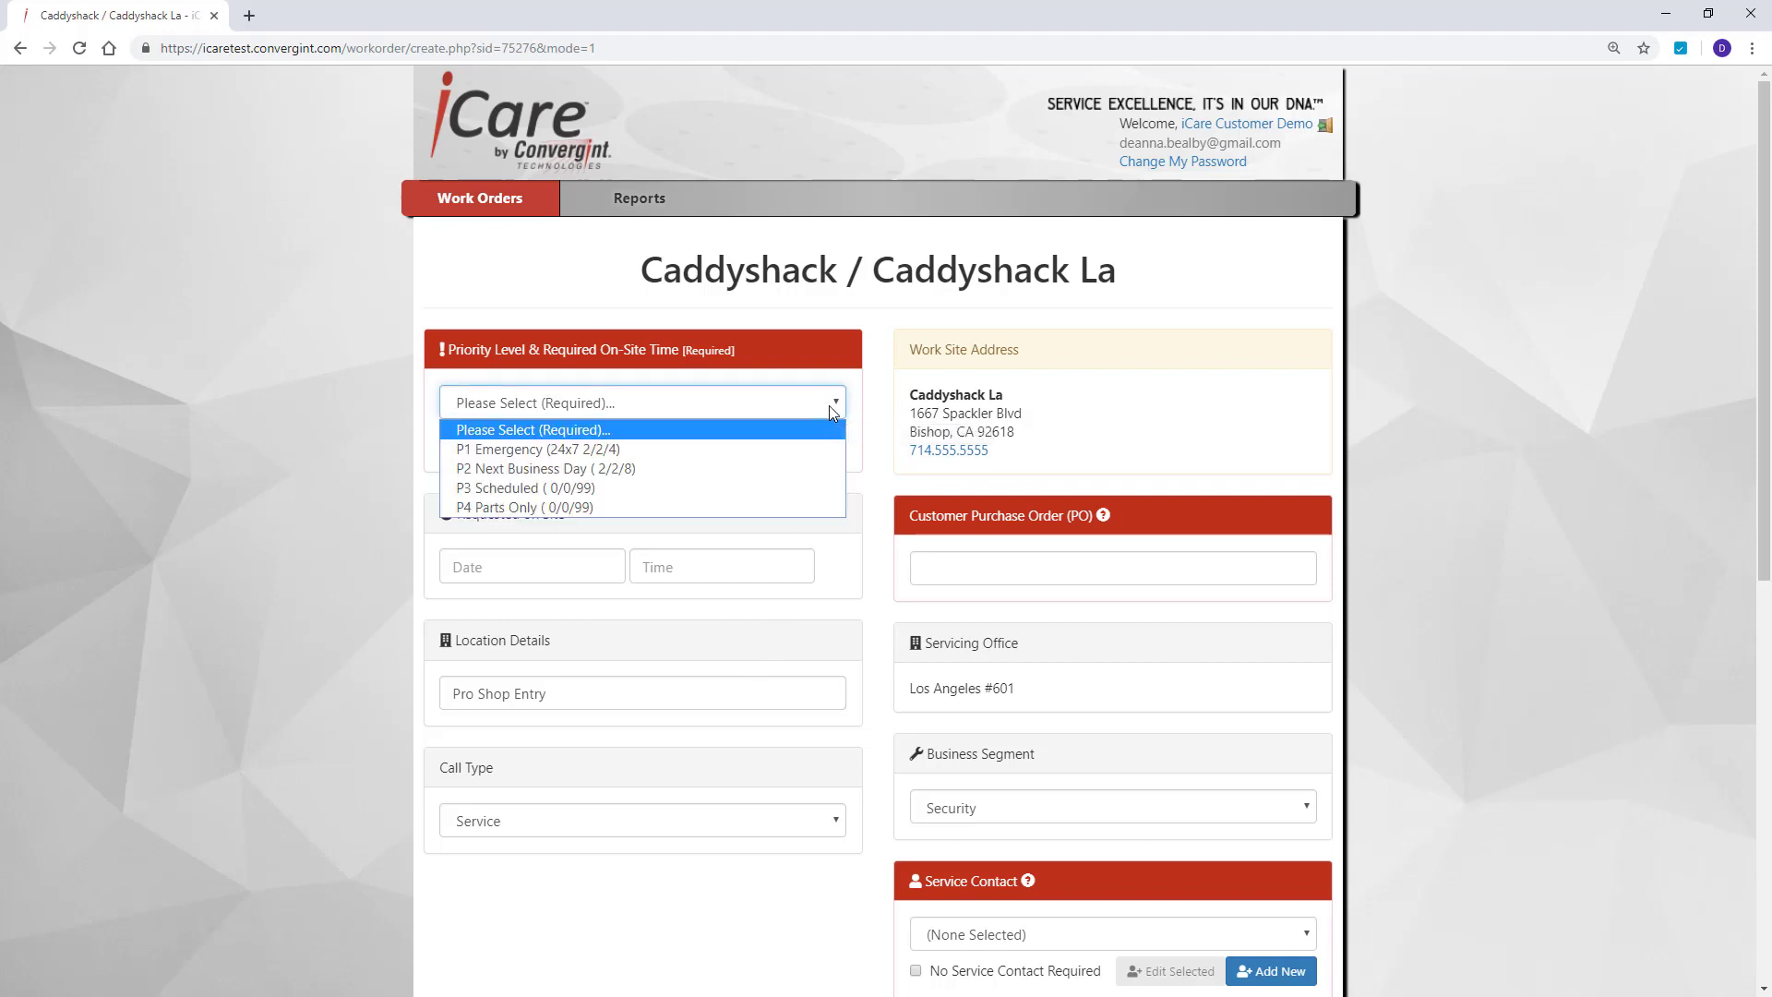
left_click(820, 495)
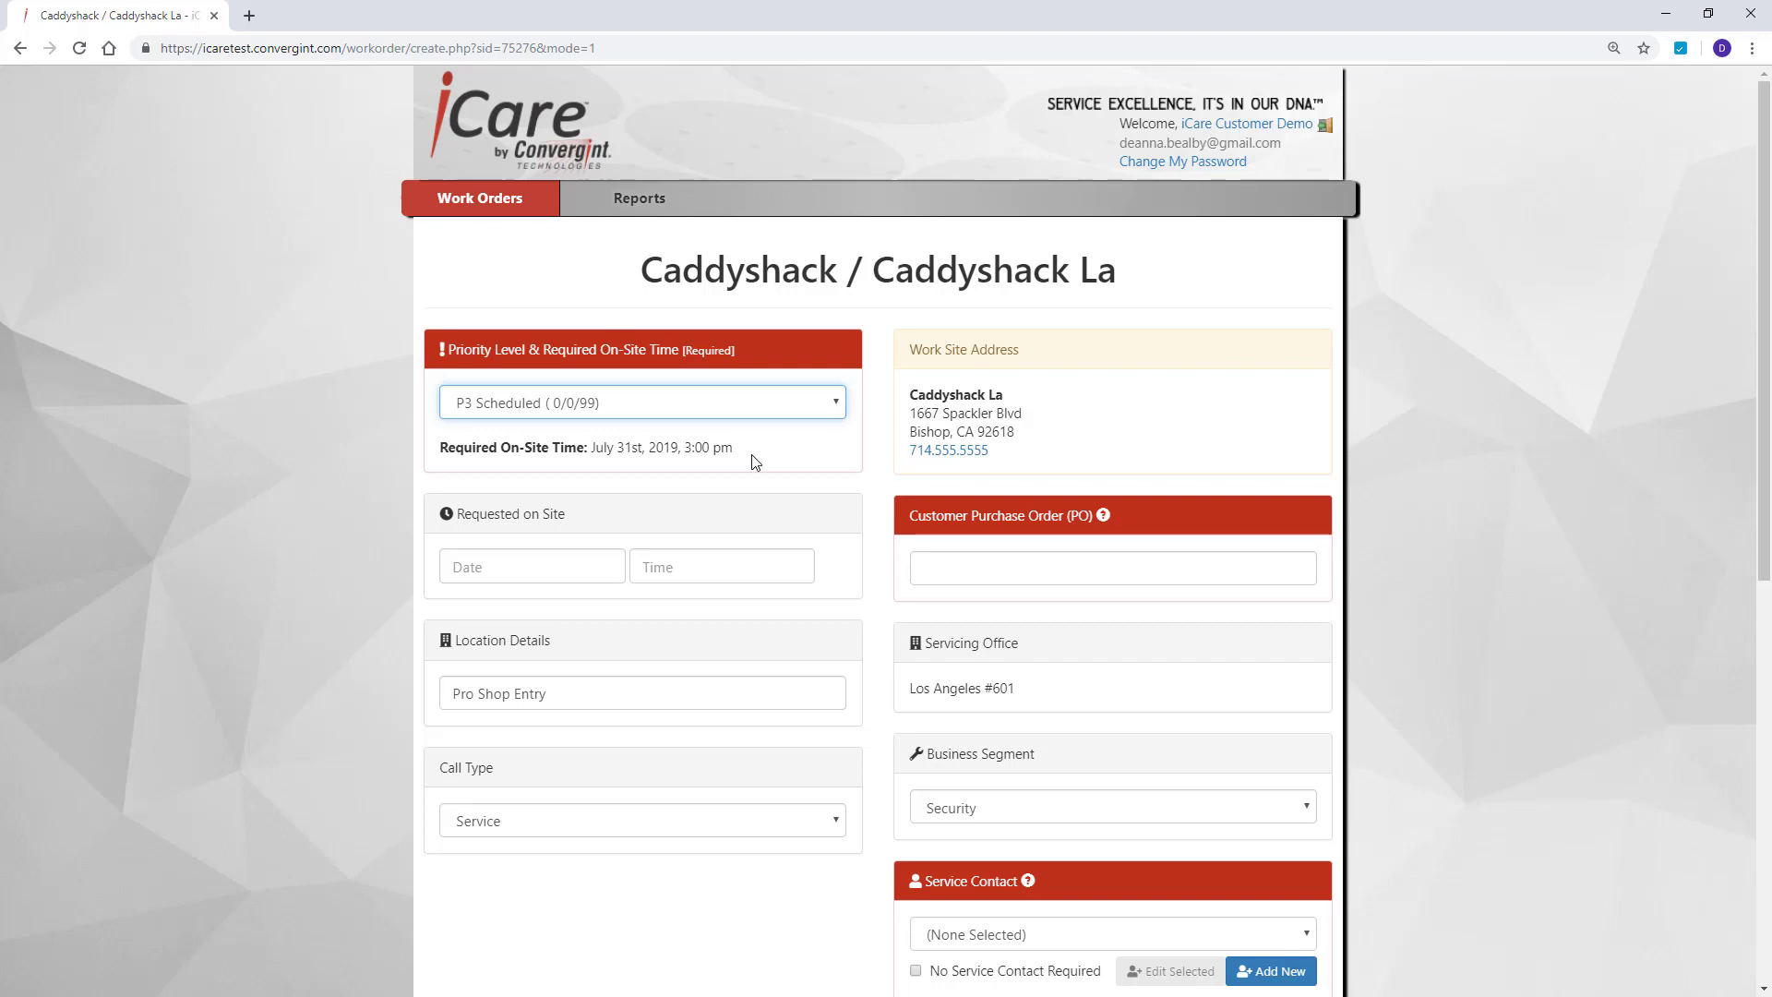
Set the requested on-site date to 07/19/2019 and the time to 8:00am
left_click(610, 571)
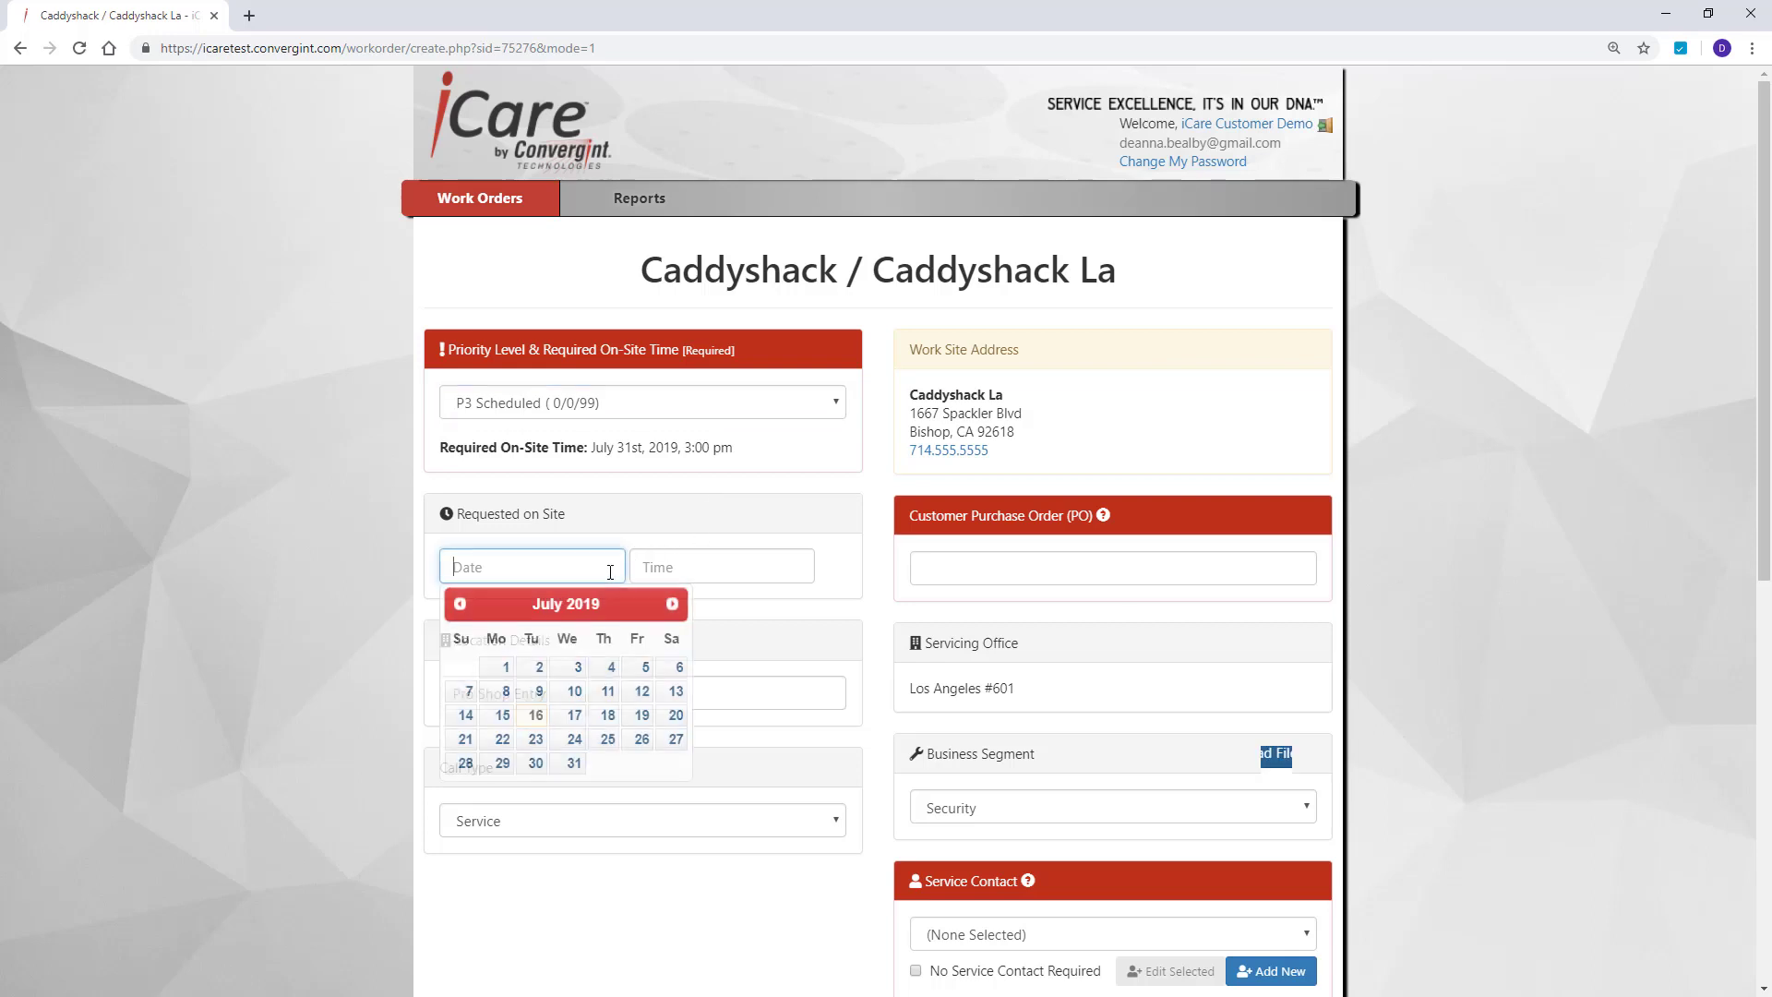
left_click(641, 714)
left_click(716, 568)
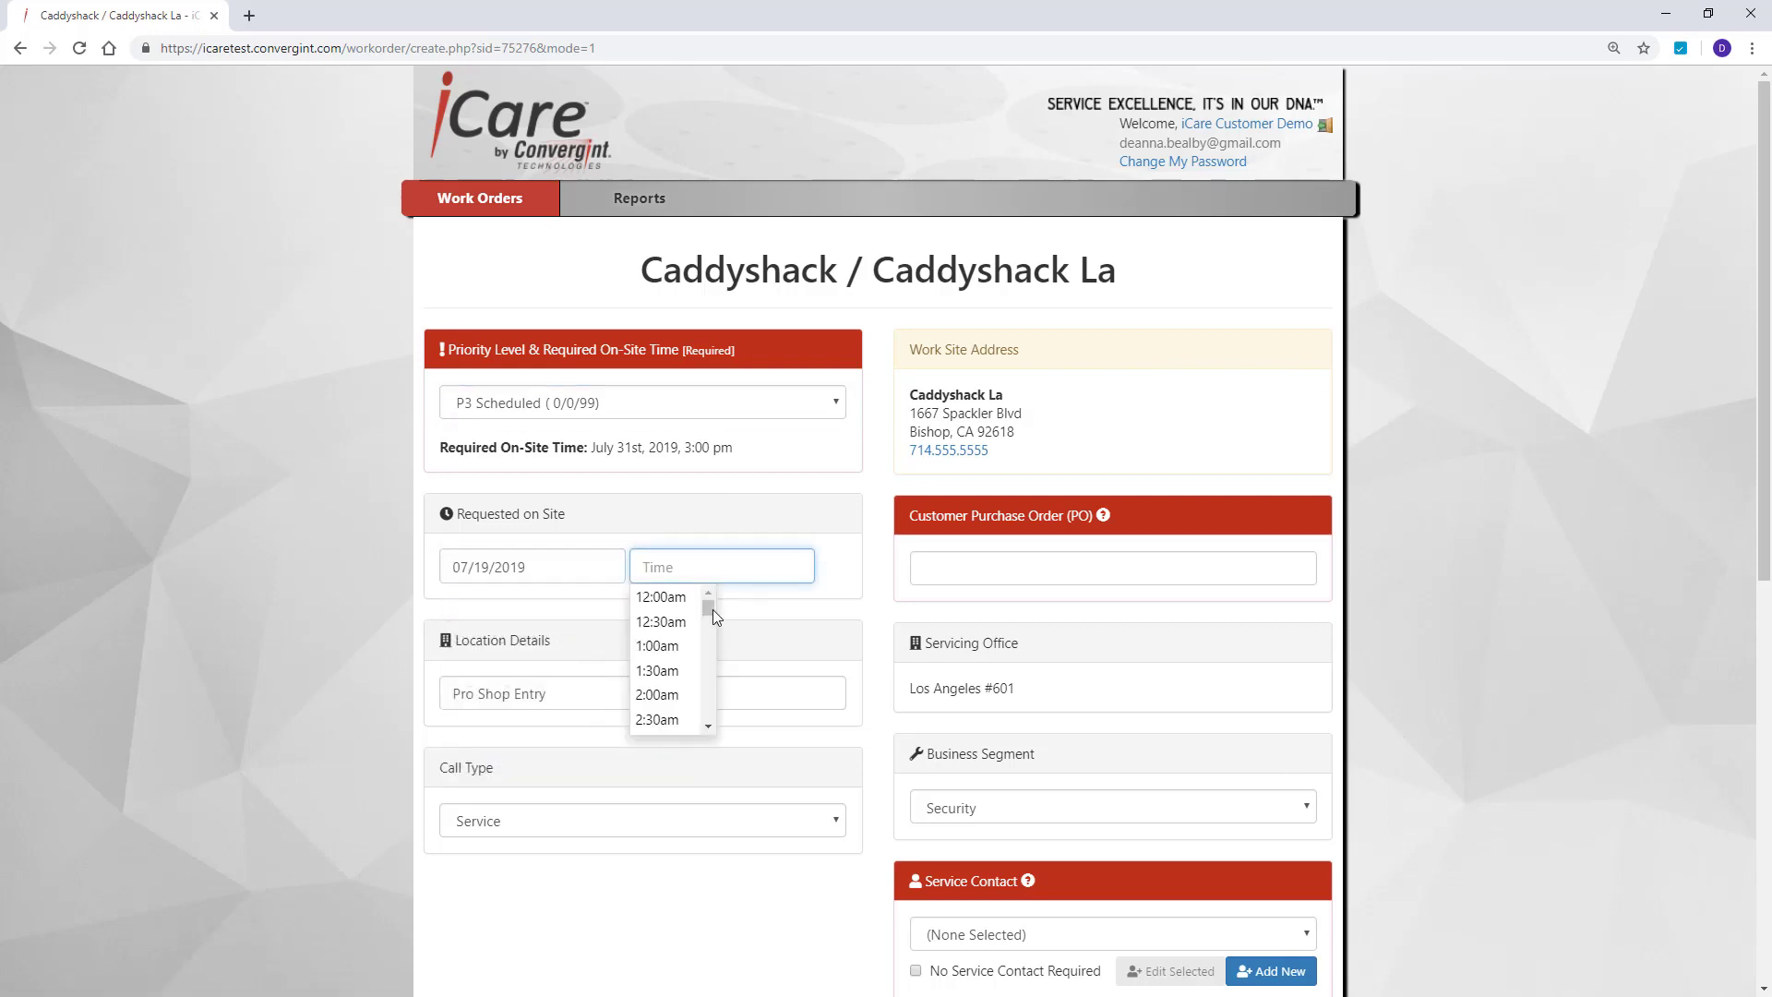
left_click_drag(712, 609, 707, 644)
left_click(680, 697)
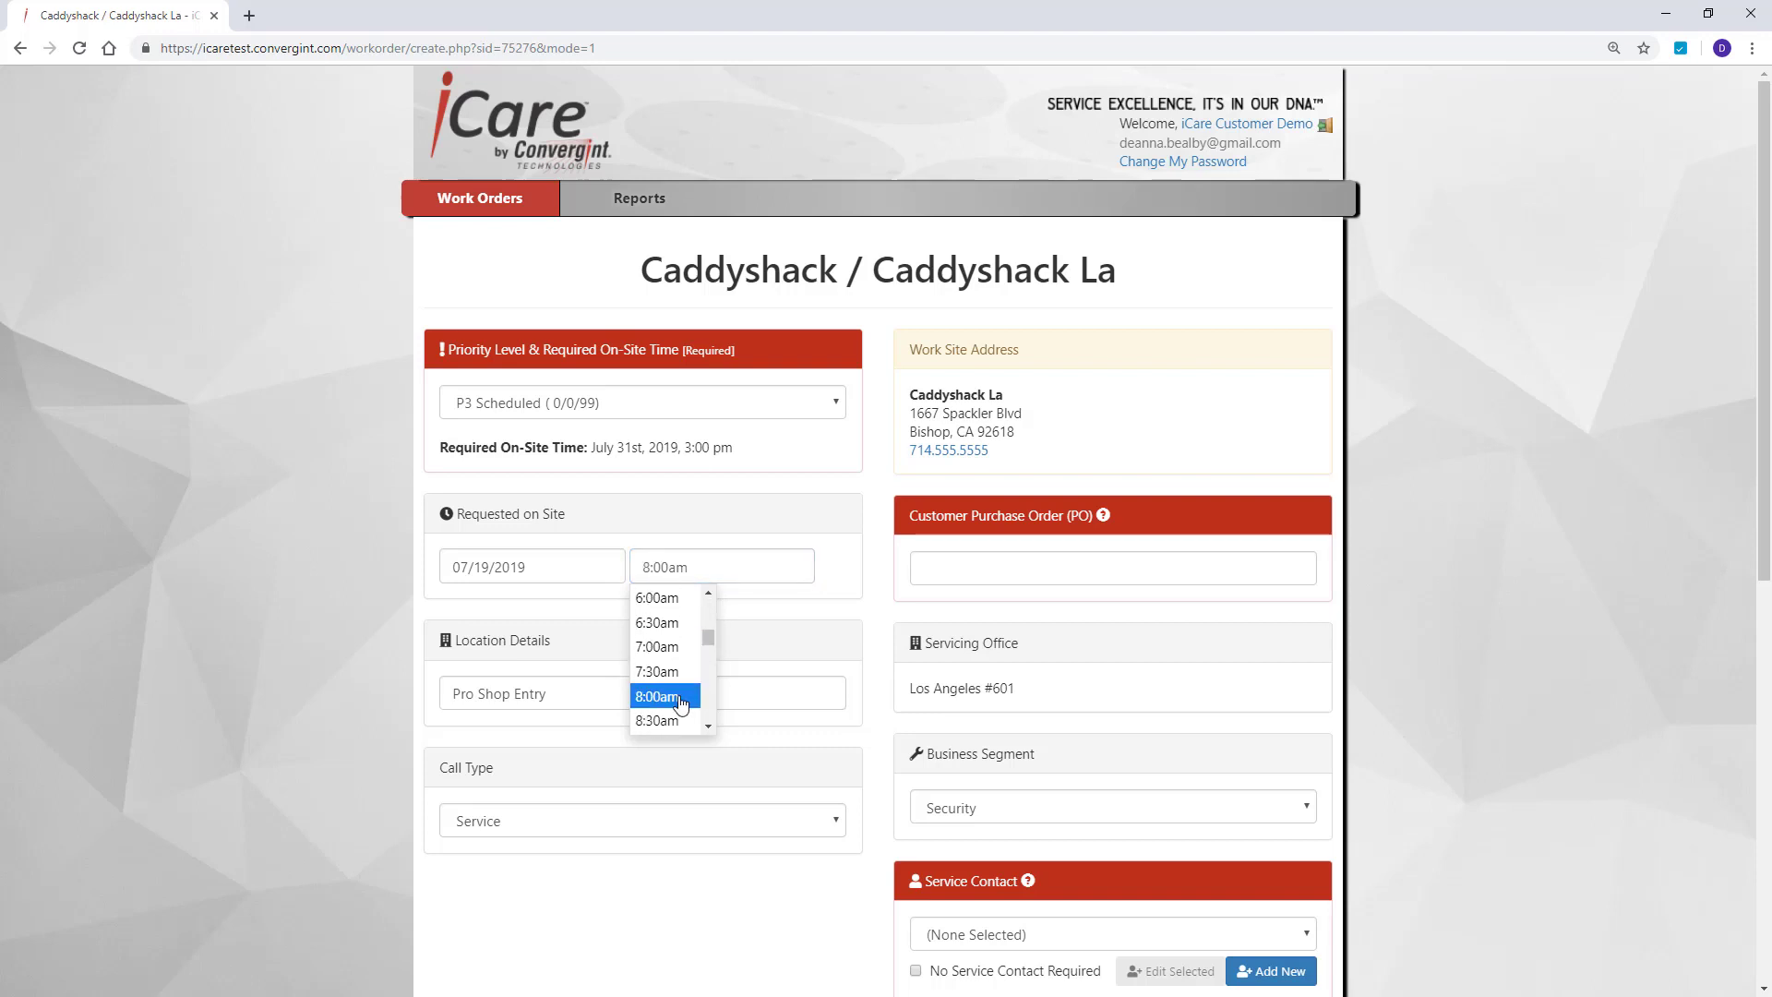
Enter the customer purchase order number and read the help note for that field
left_click(949, 571)
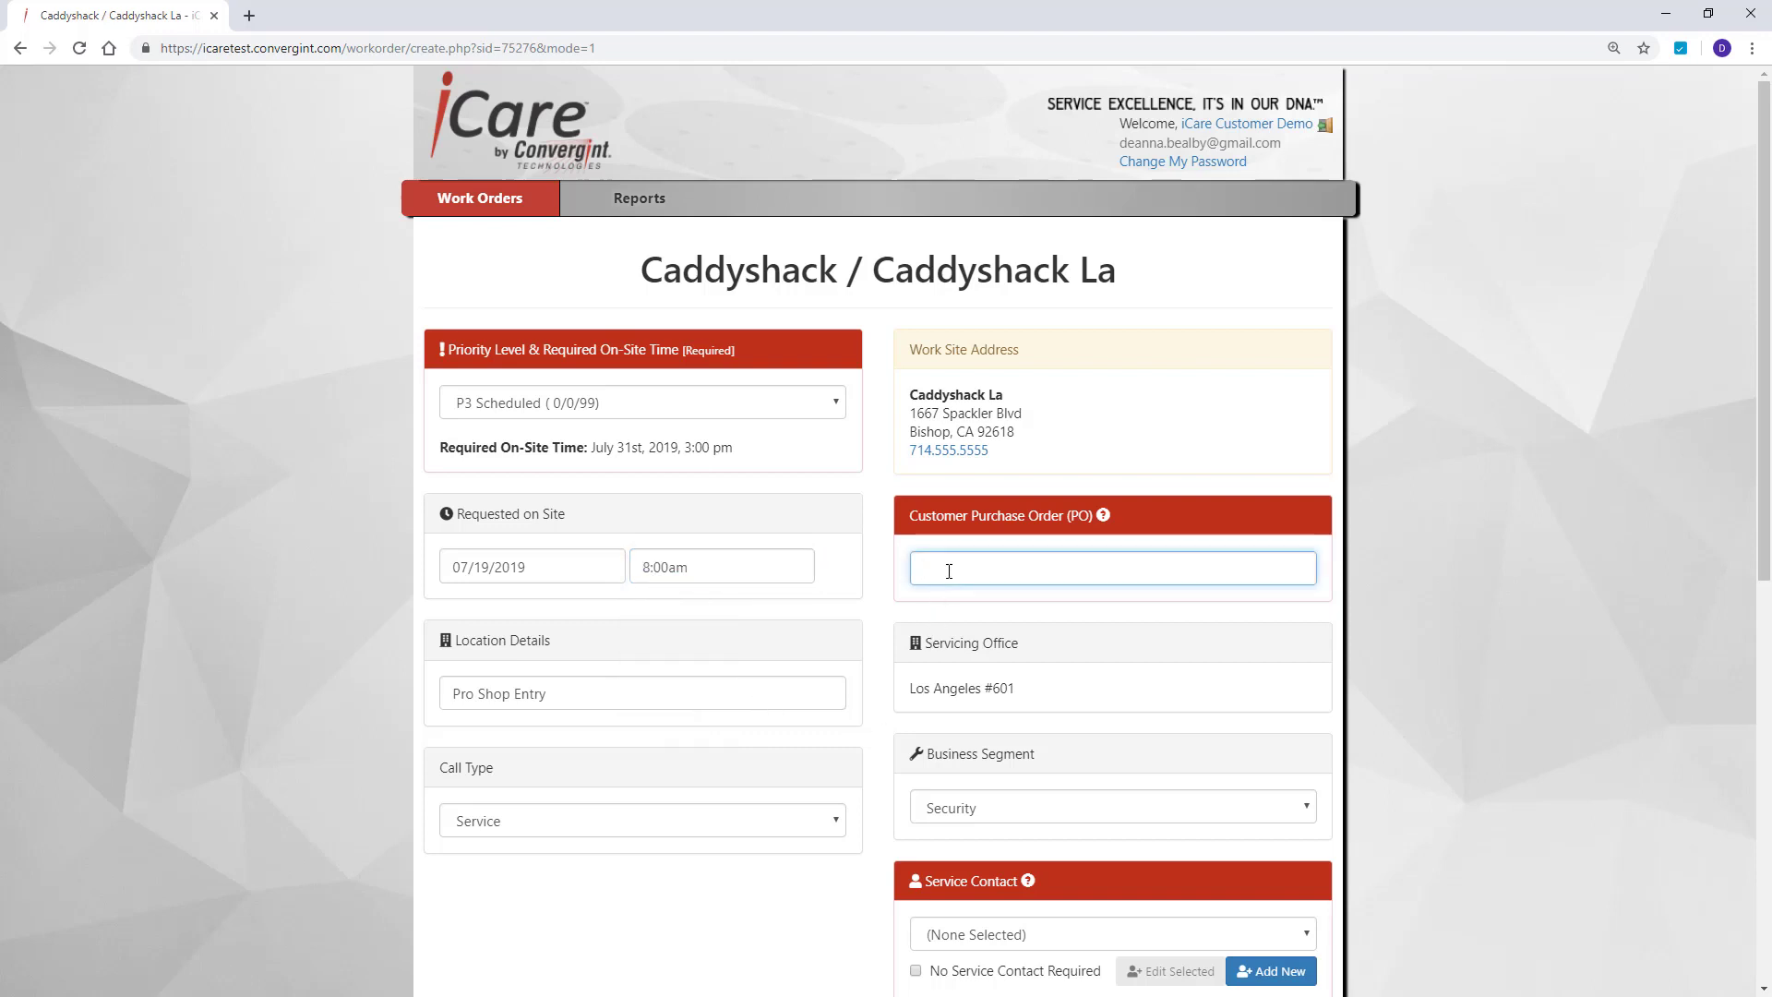
type("12345")
left_click(1104, 514)
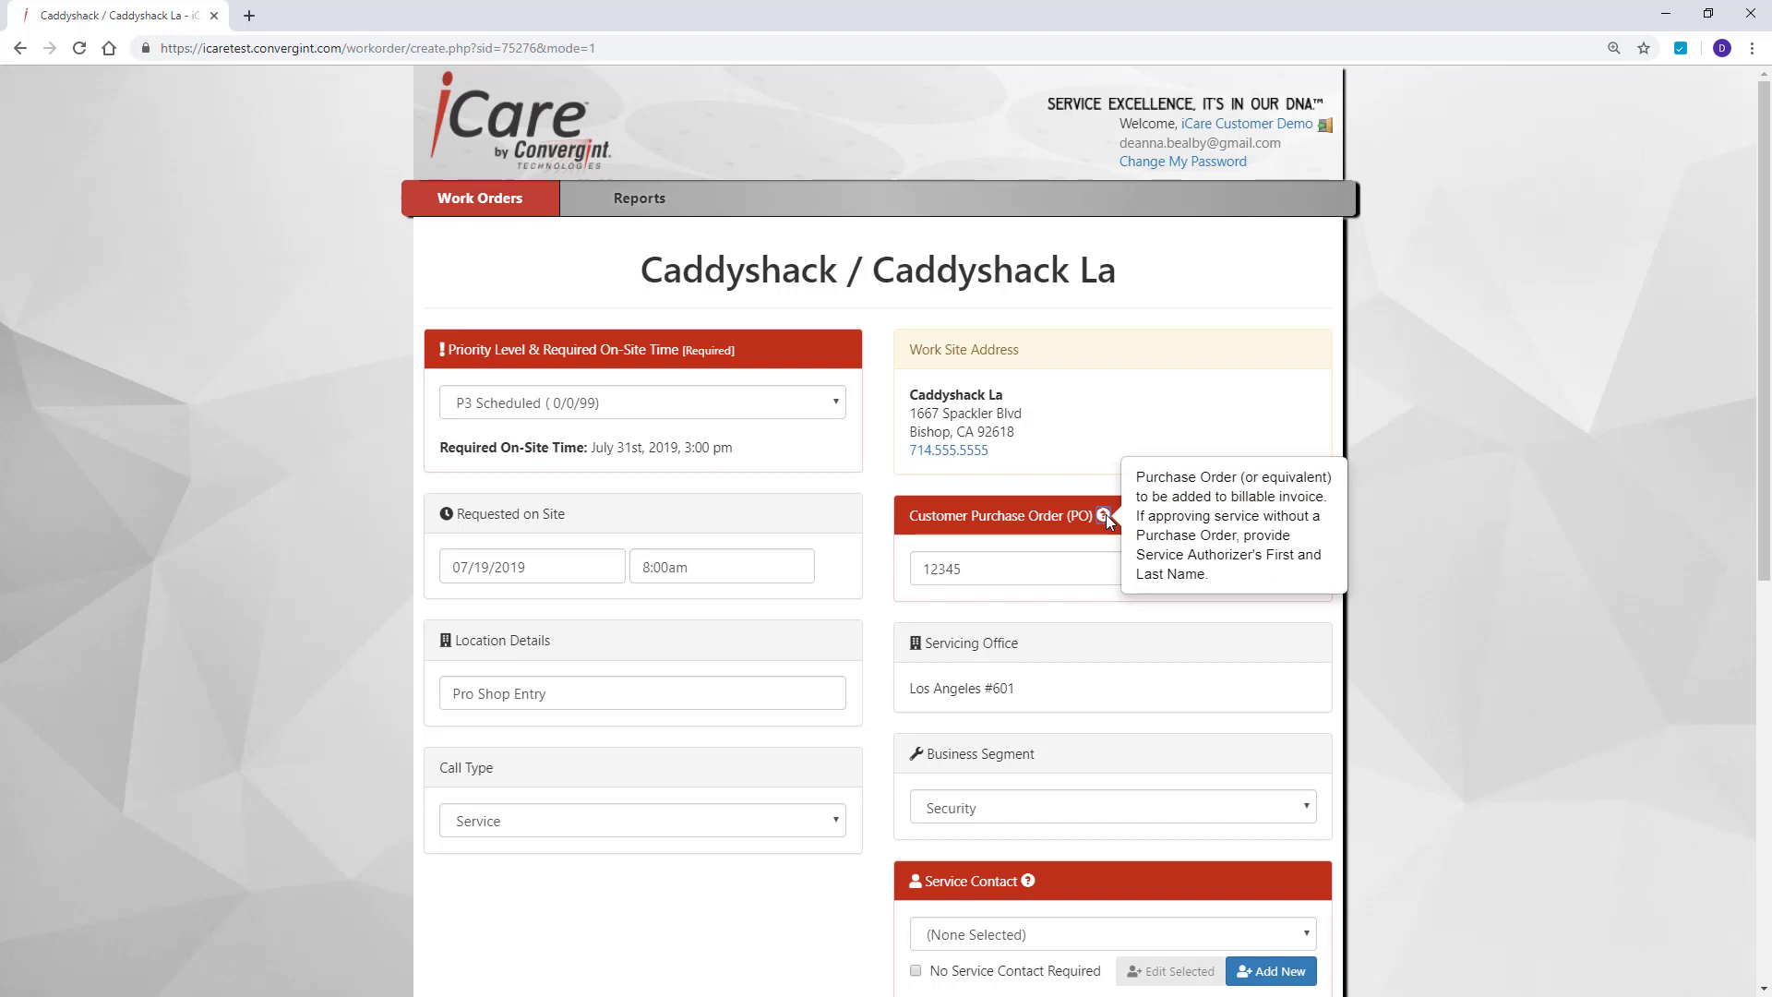
left_click(1105, 513)
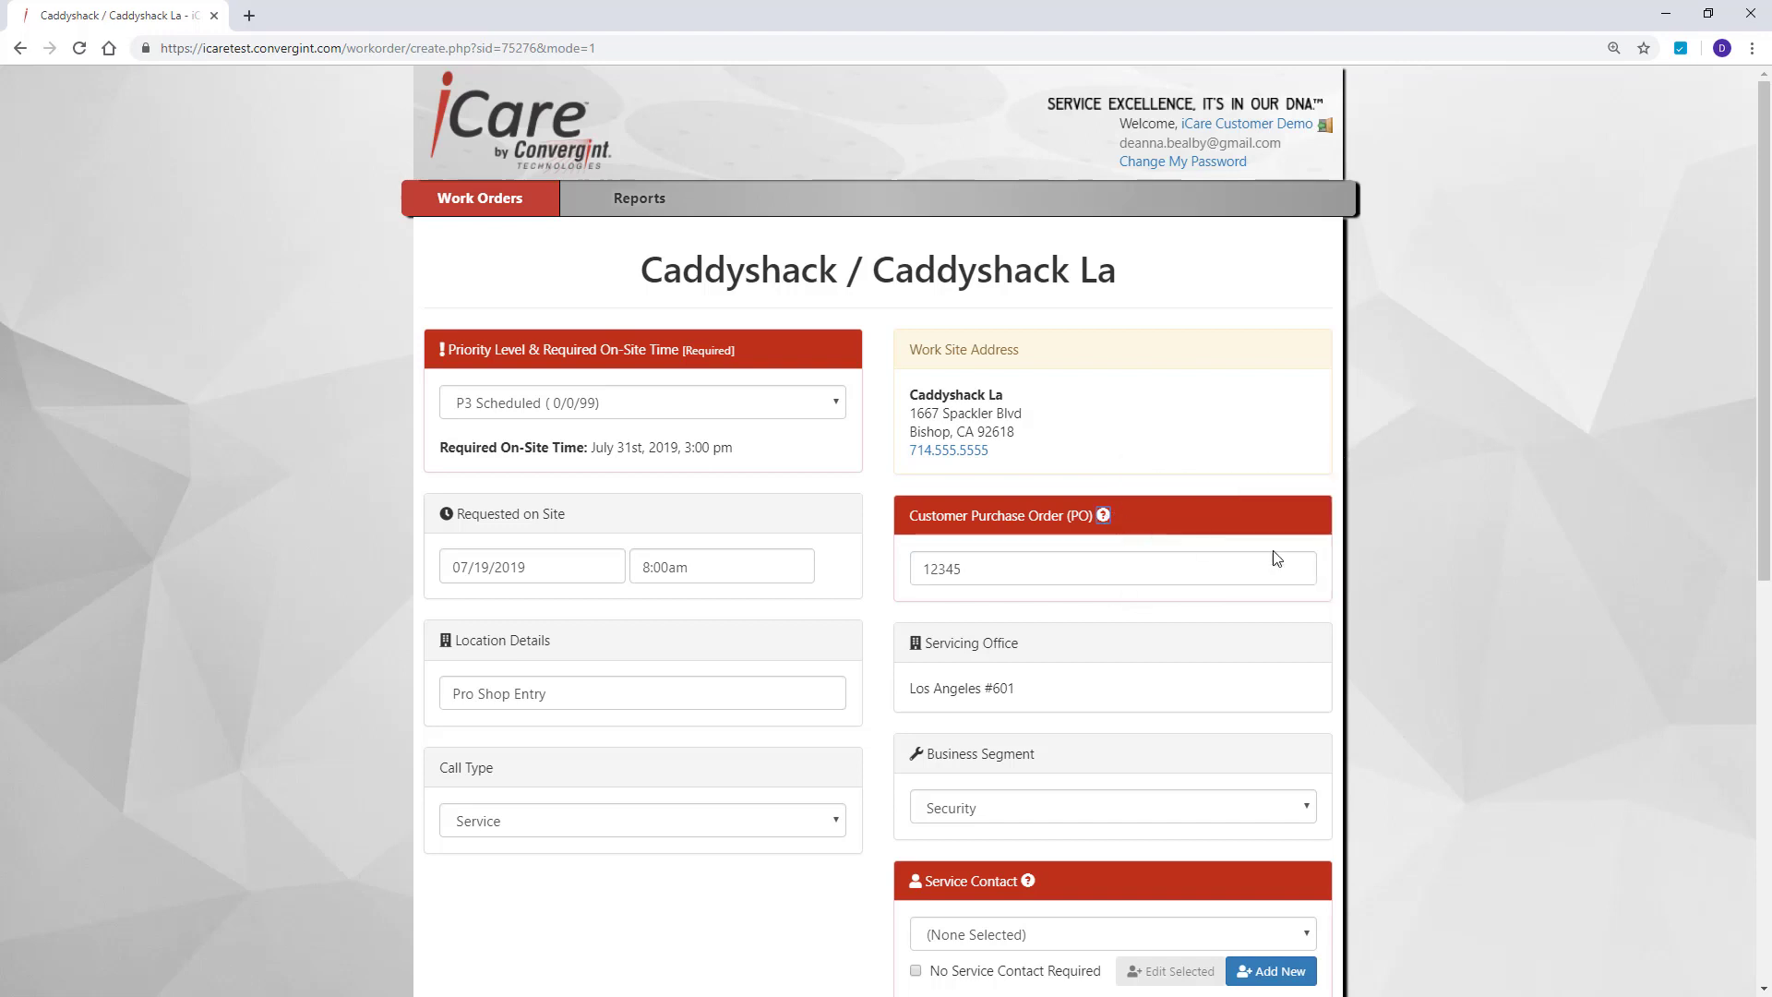
left_click_drag(1765, 489, 1765, 803)
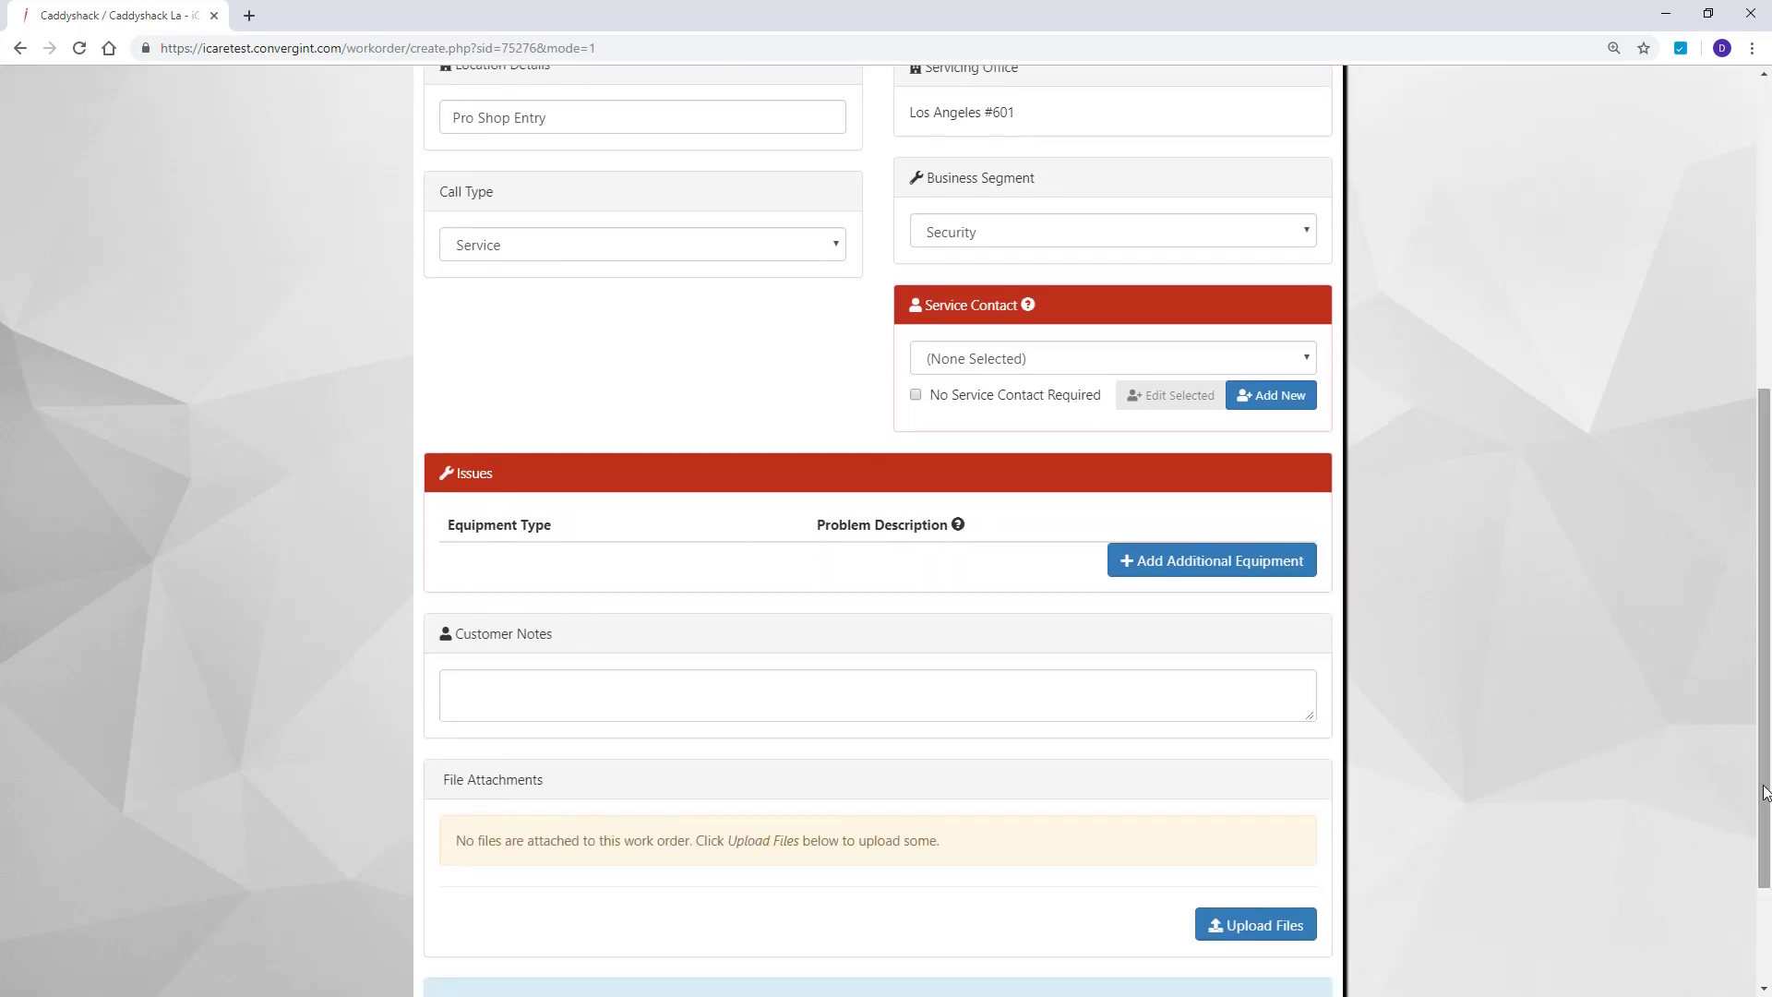
left_click(1311, 360)
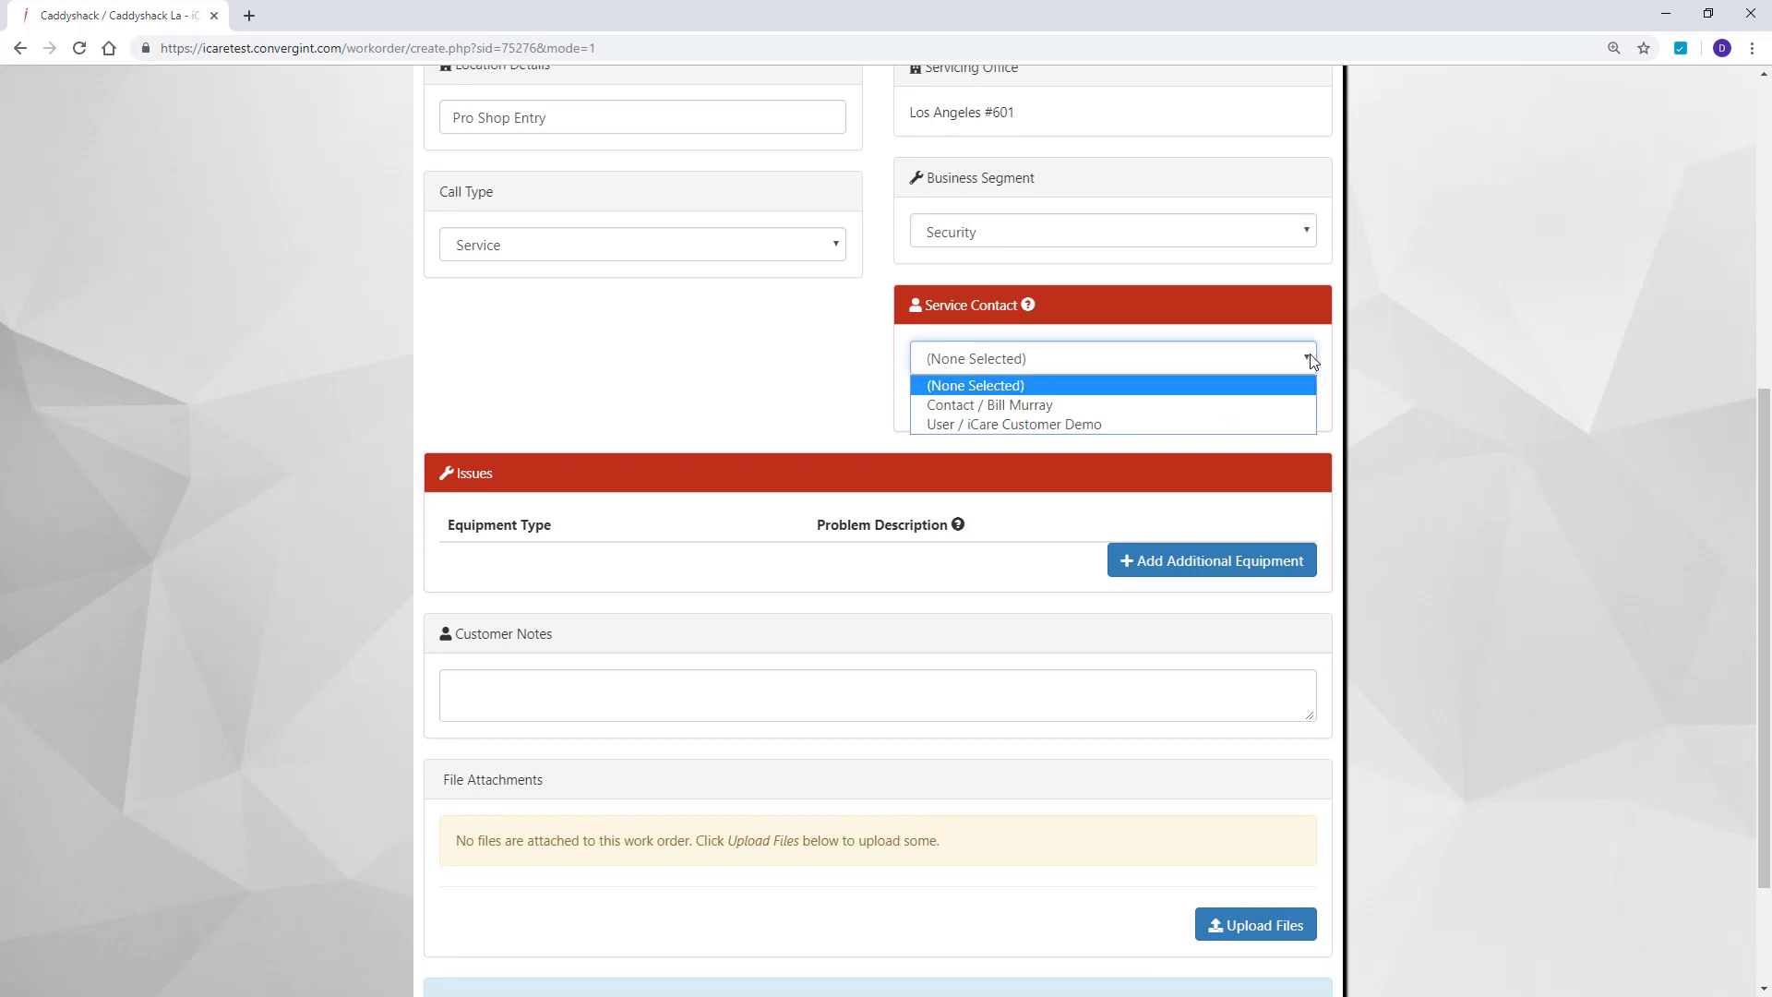
left_click(1280, 405)
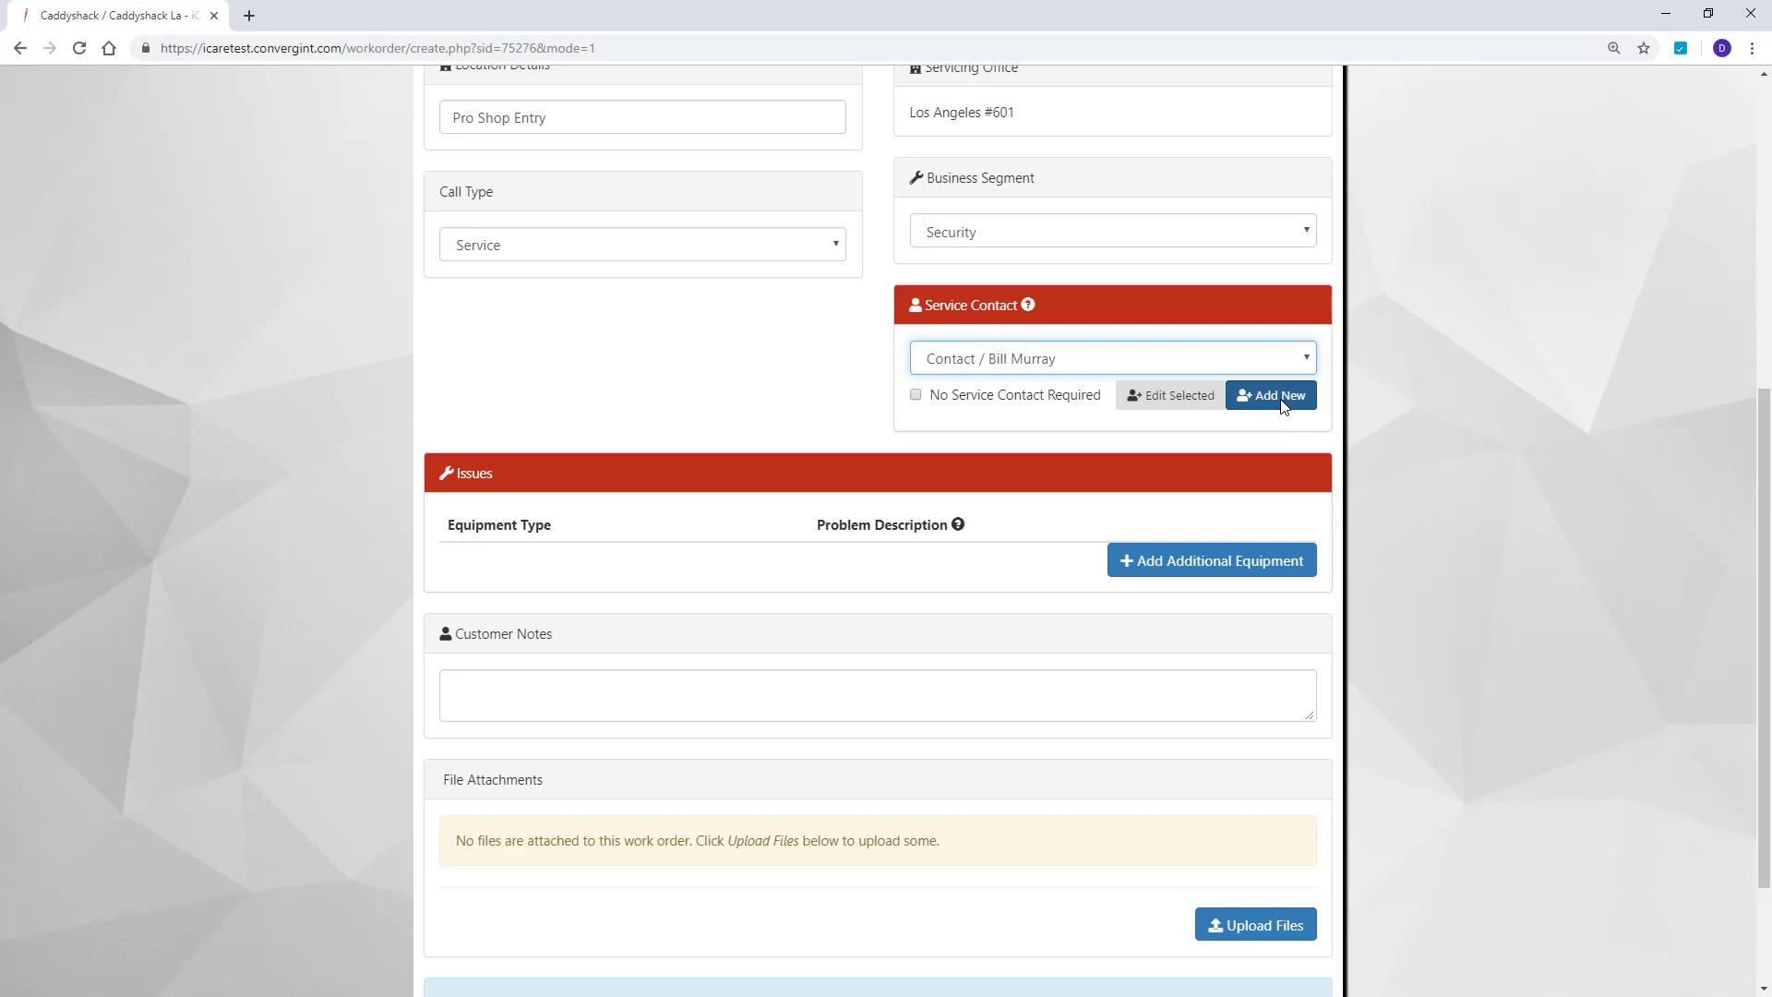
left_click(1290, 368)
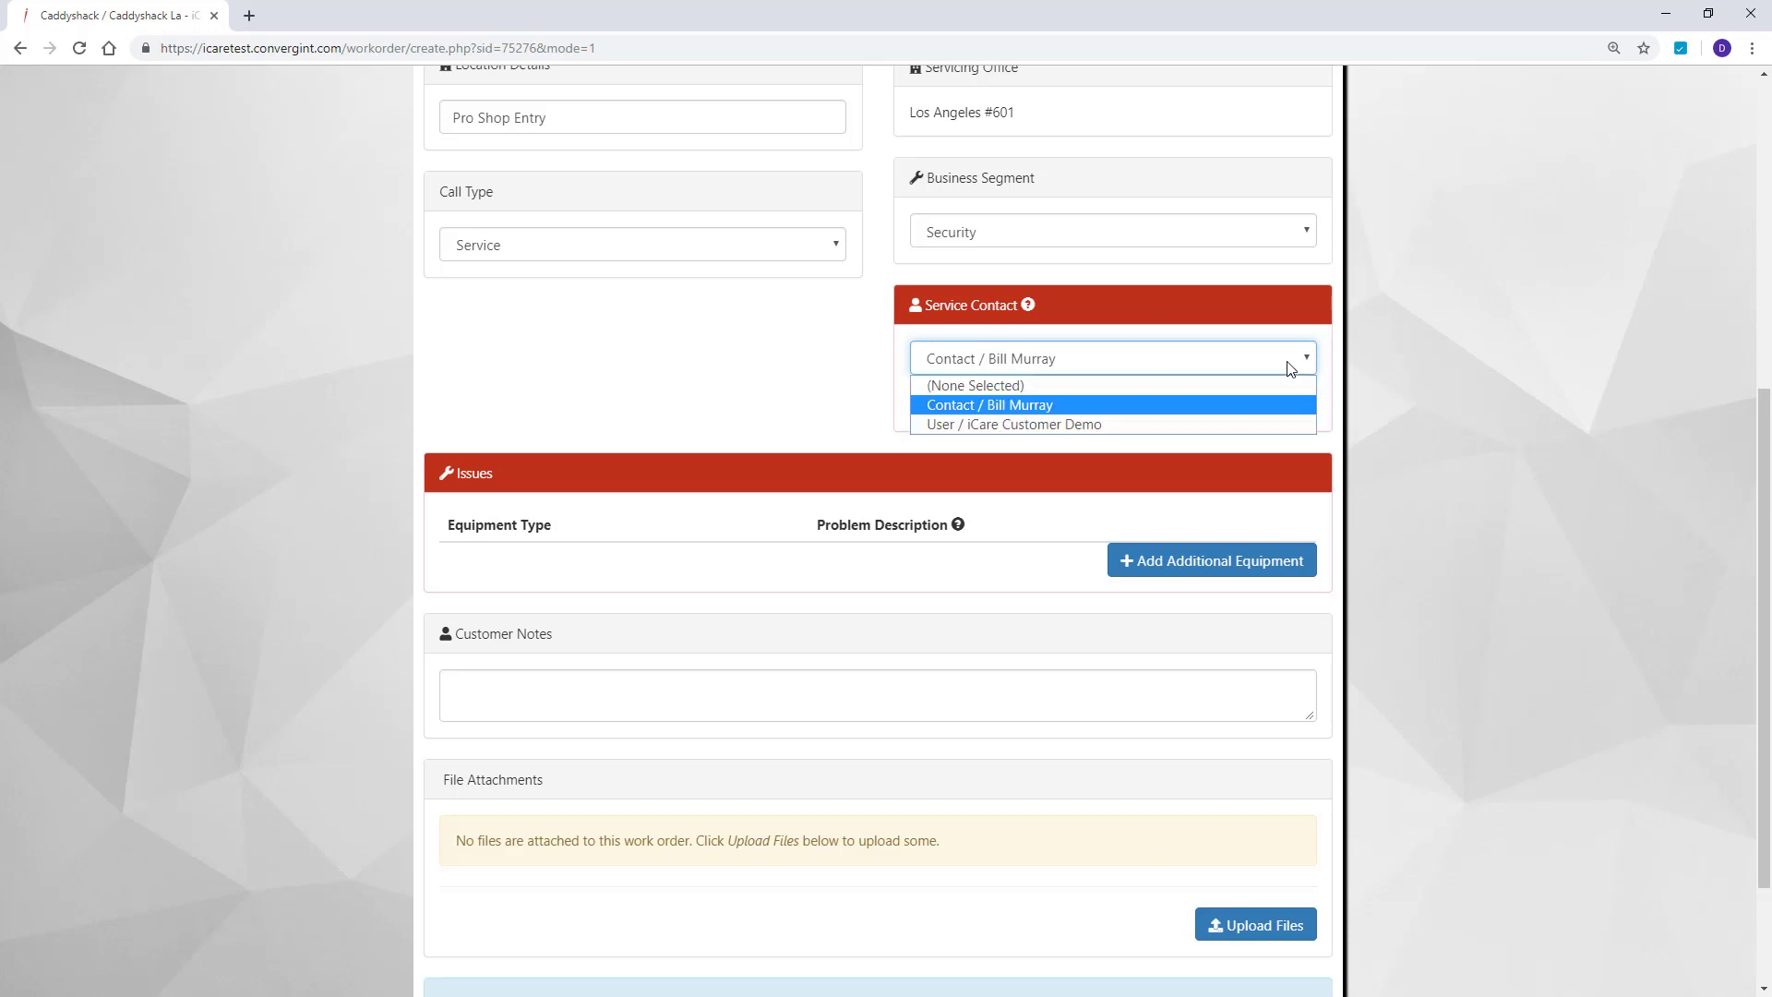
left_click(1283, 379)
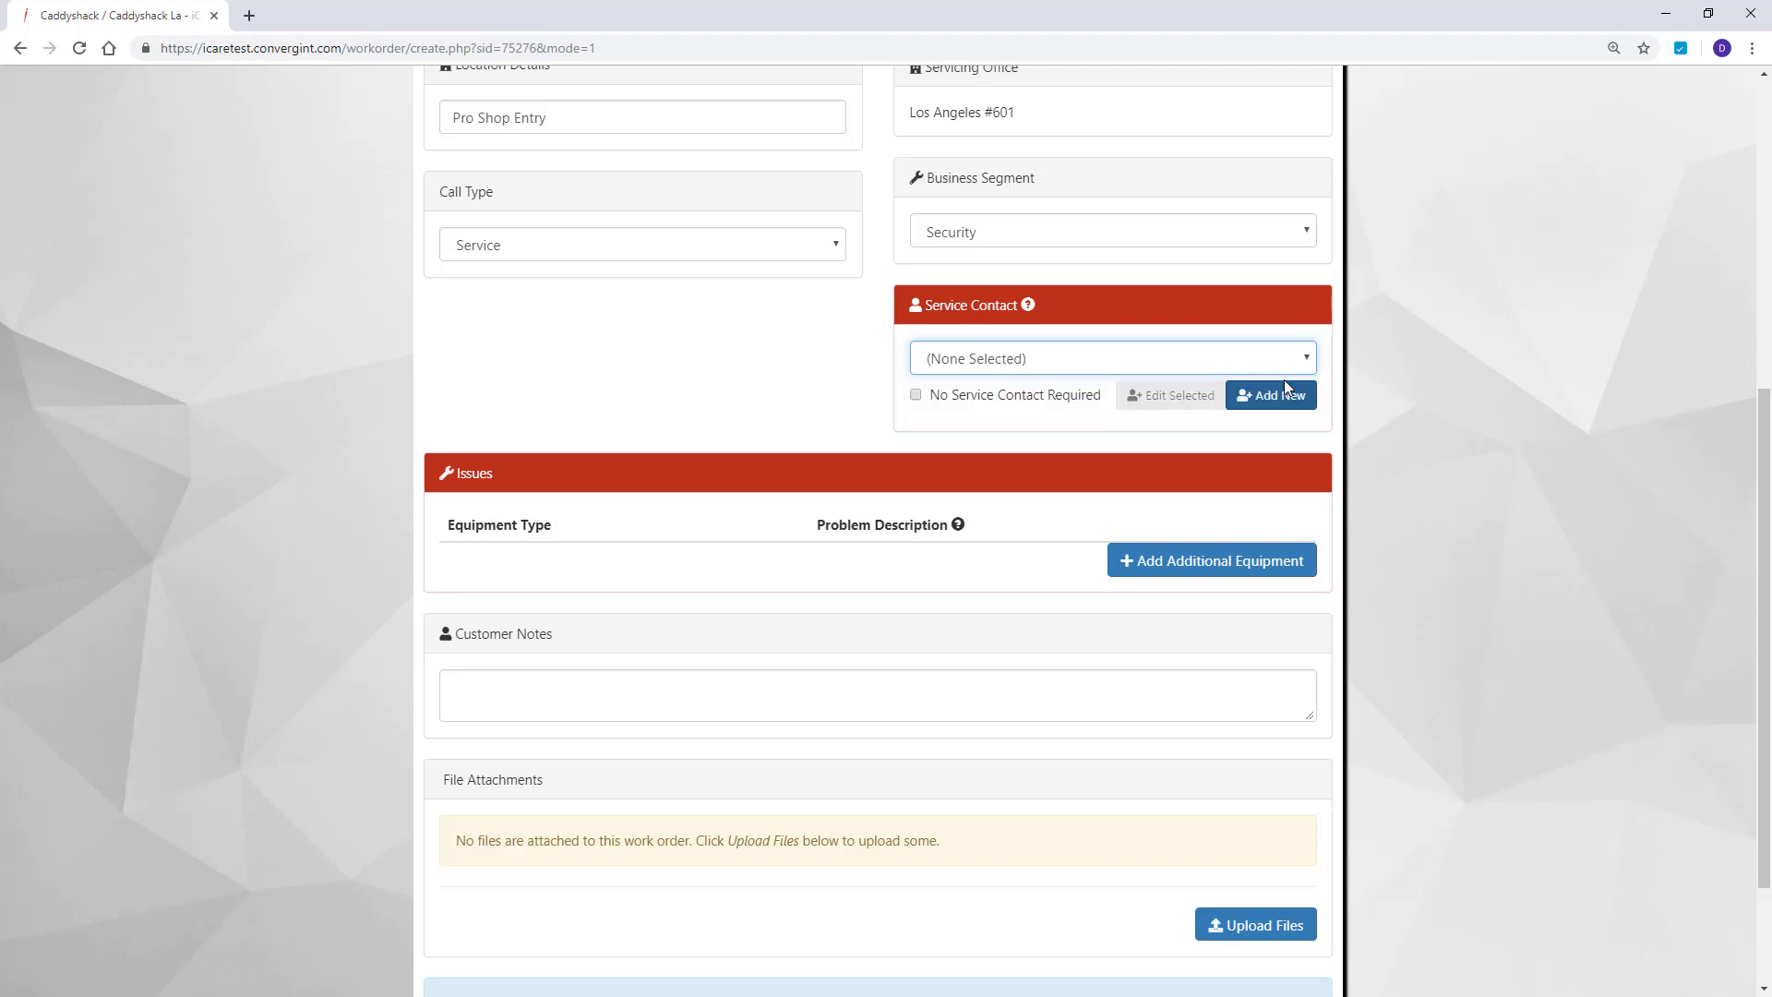
Mark the work order as requiring no service contact and check the Service Contact help
left_click(1053, 404)
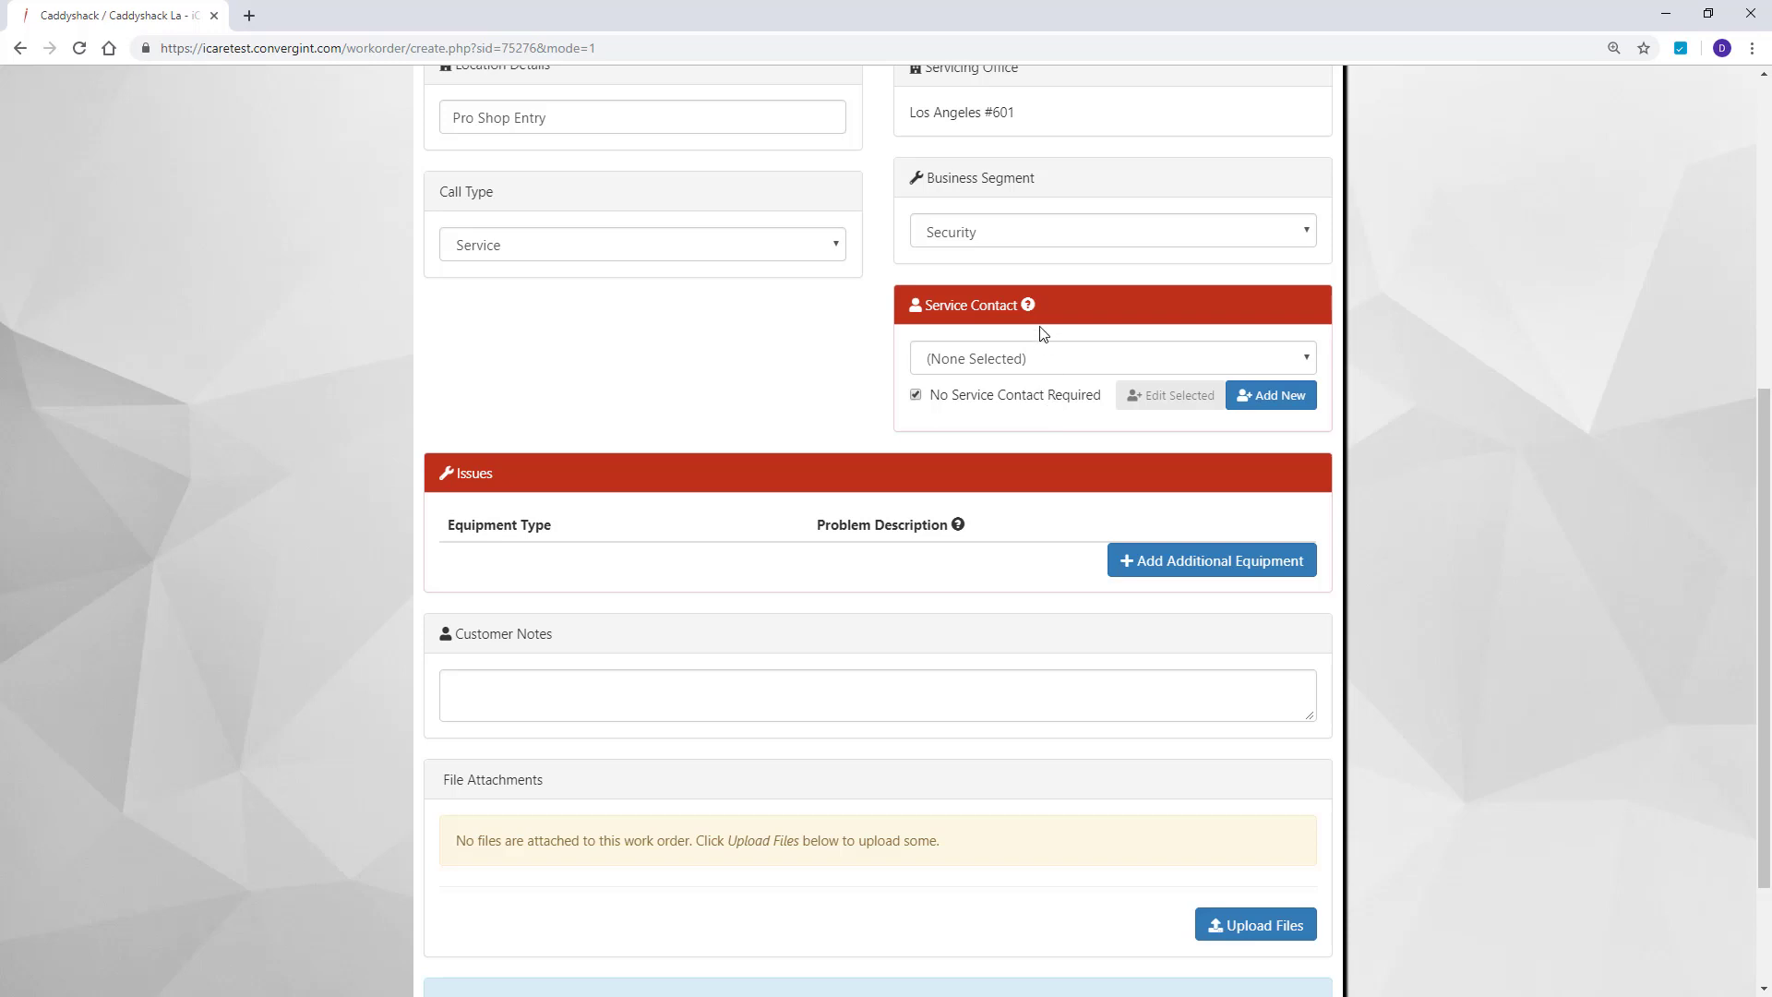
mouse_move(1030, 307)
Add a Card Reader issue with the problem description "CR.05: Card Reader is not responding to badge reads. No LED lights." and check the field's help
left_click(1164, 563)
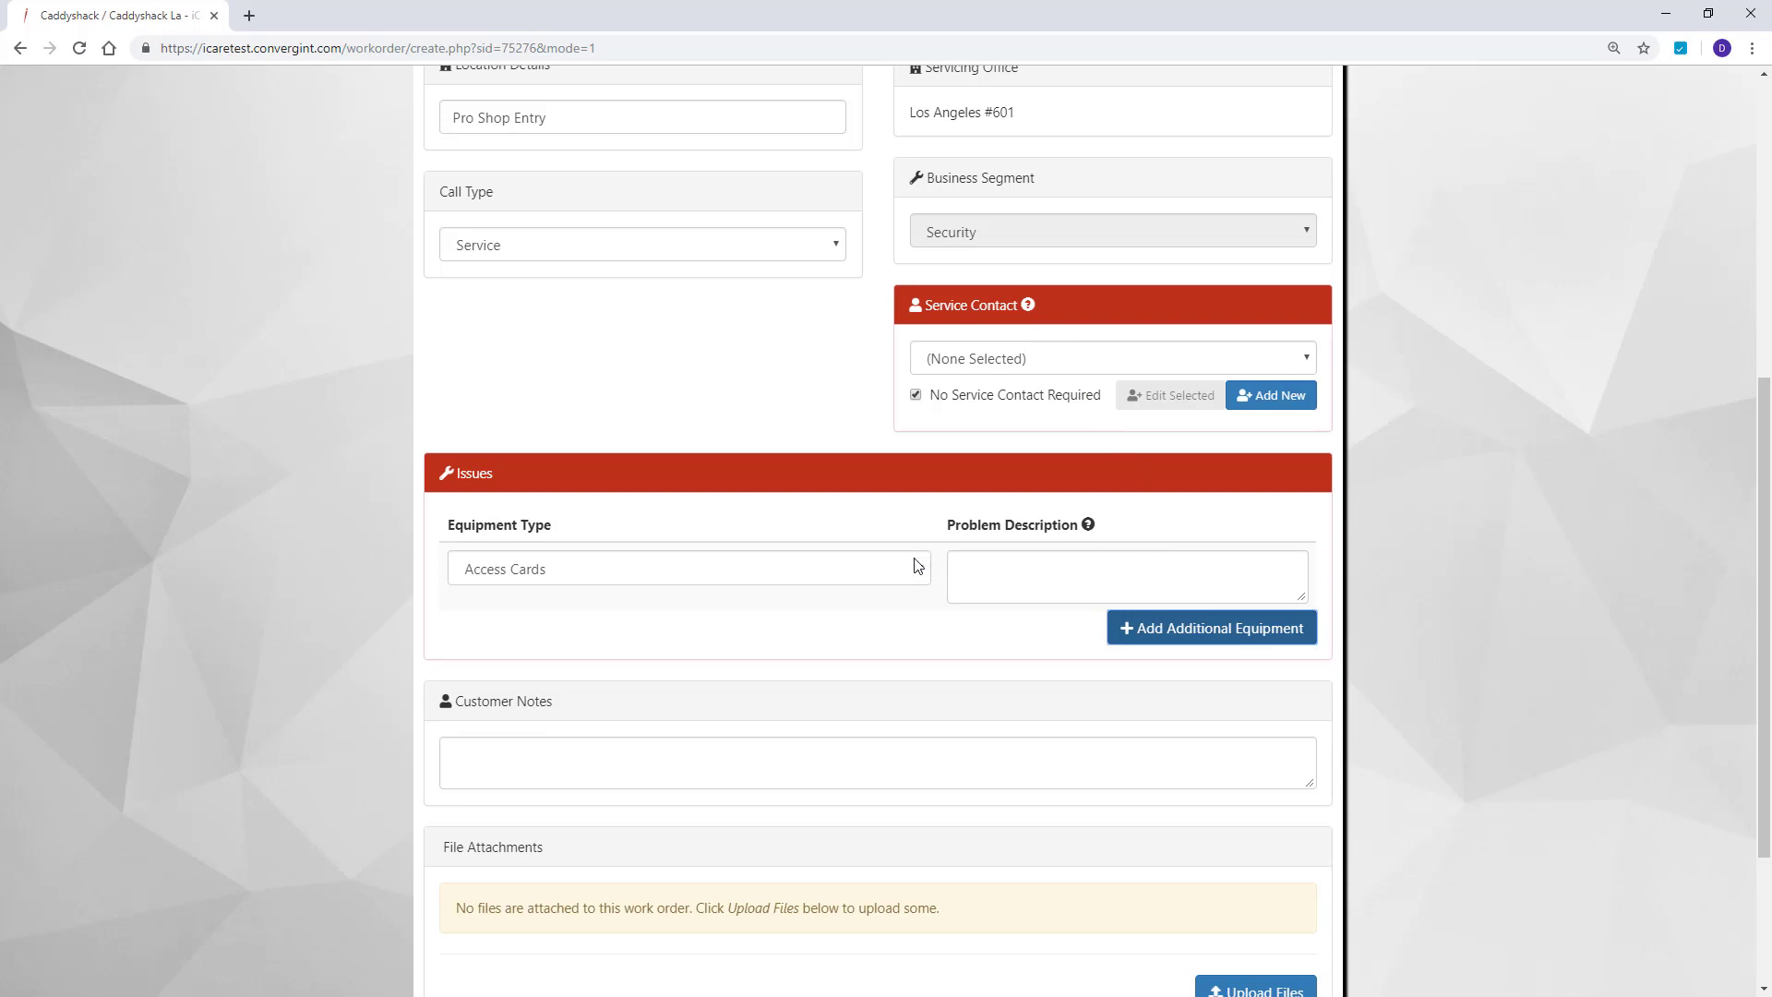
left_click(915, 567)
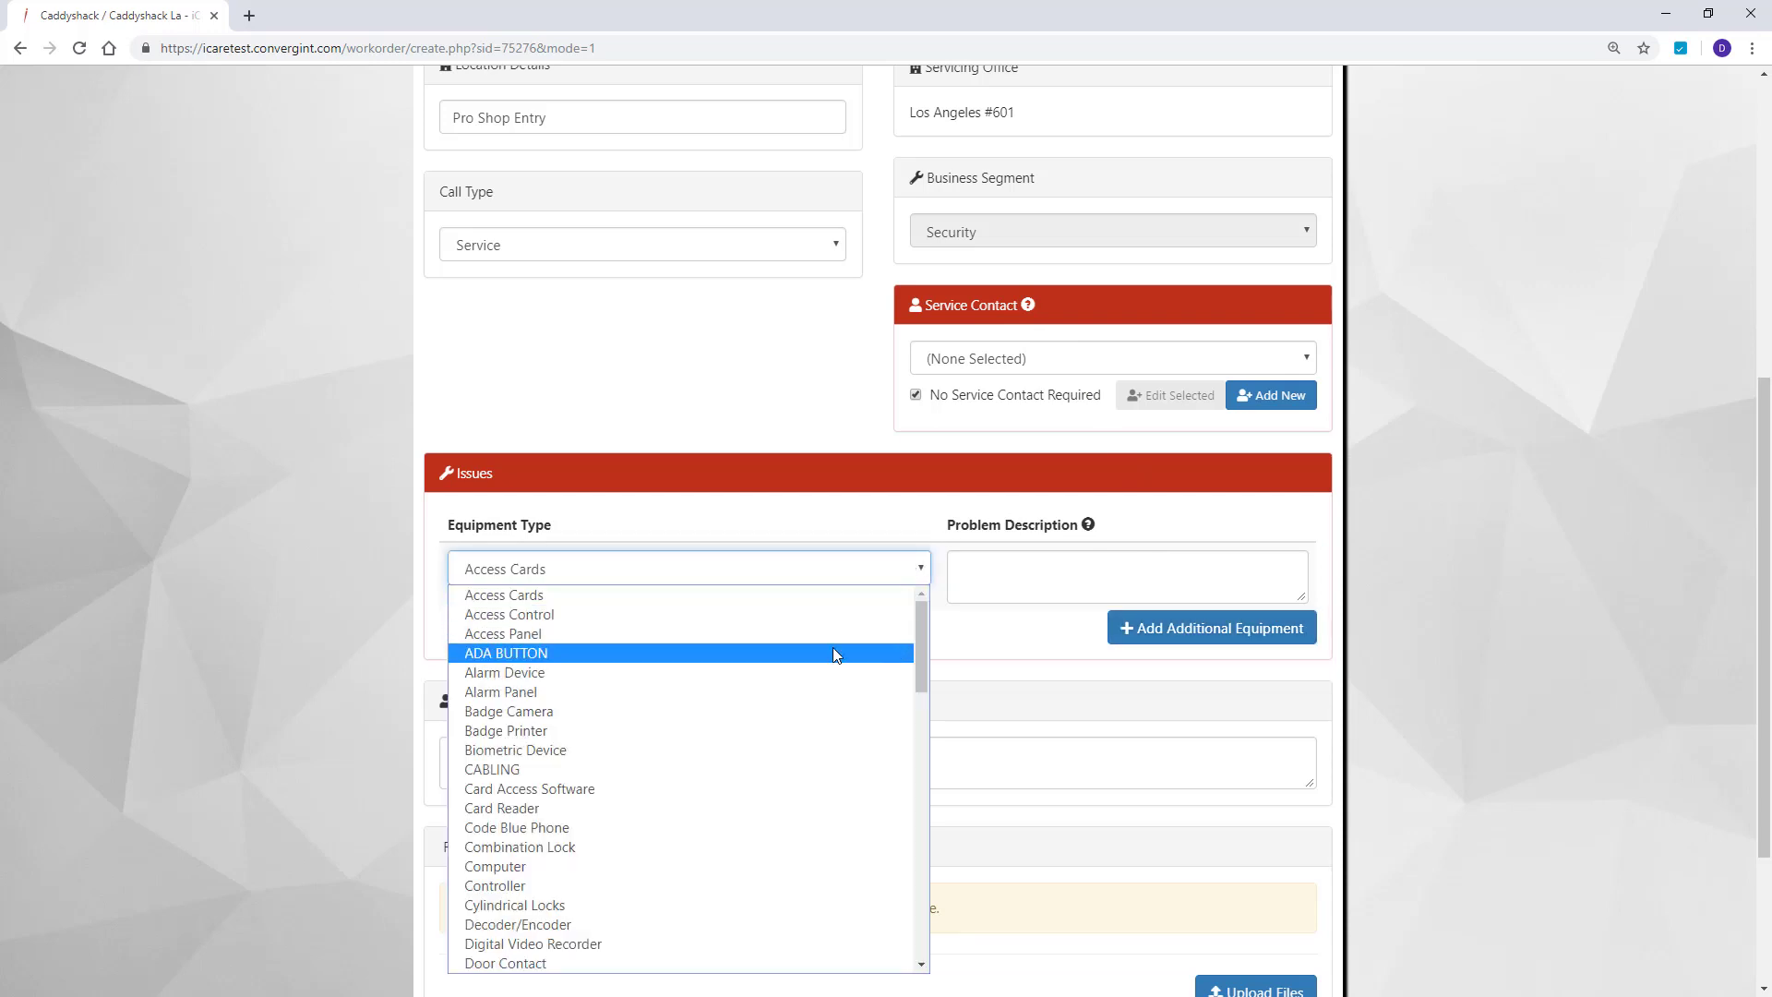
left_click(809, 810)
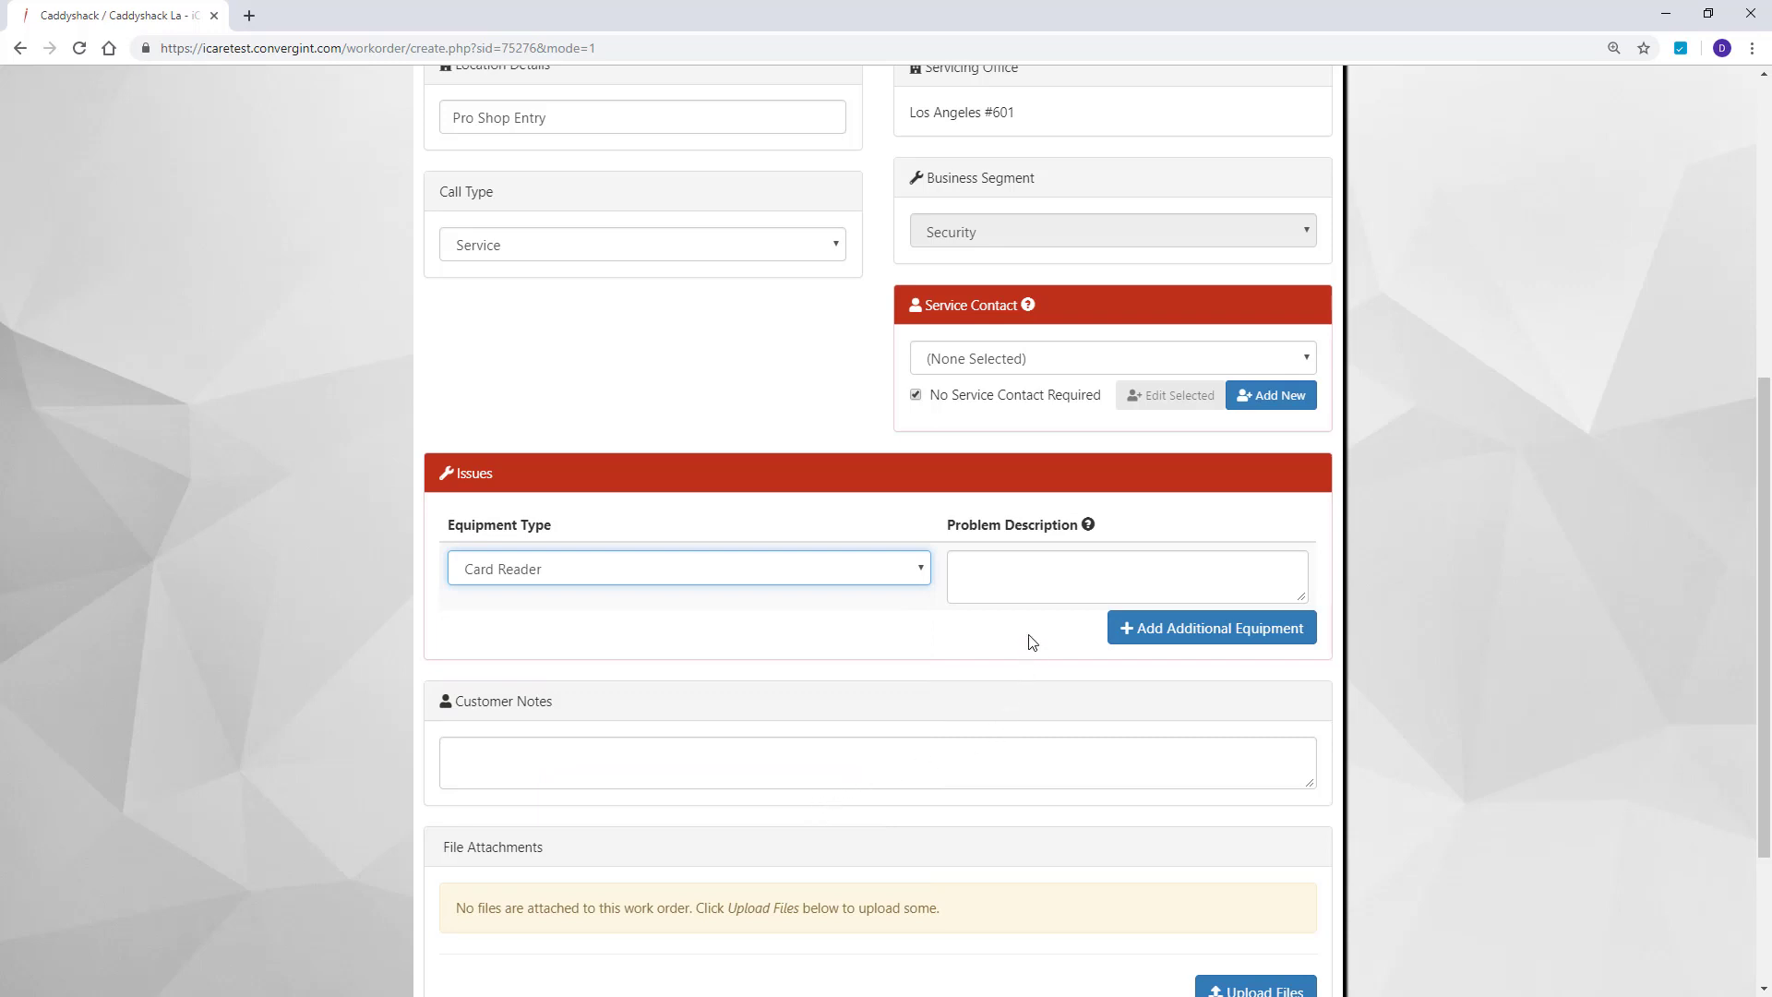
left_click(1014, 576)
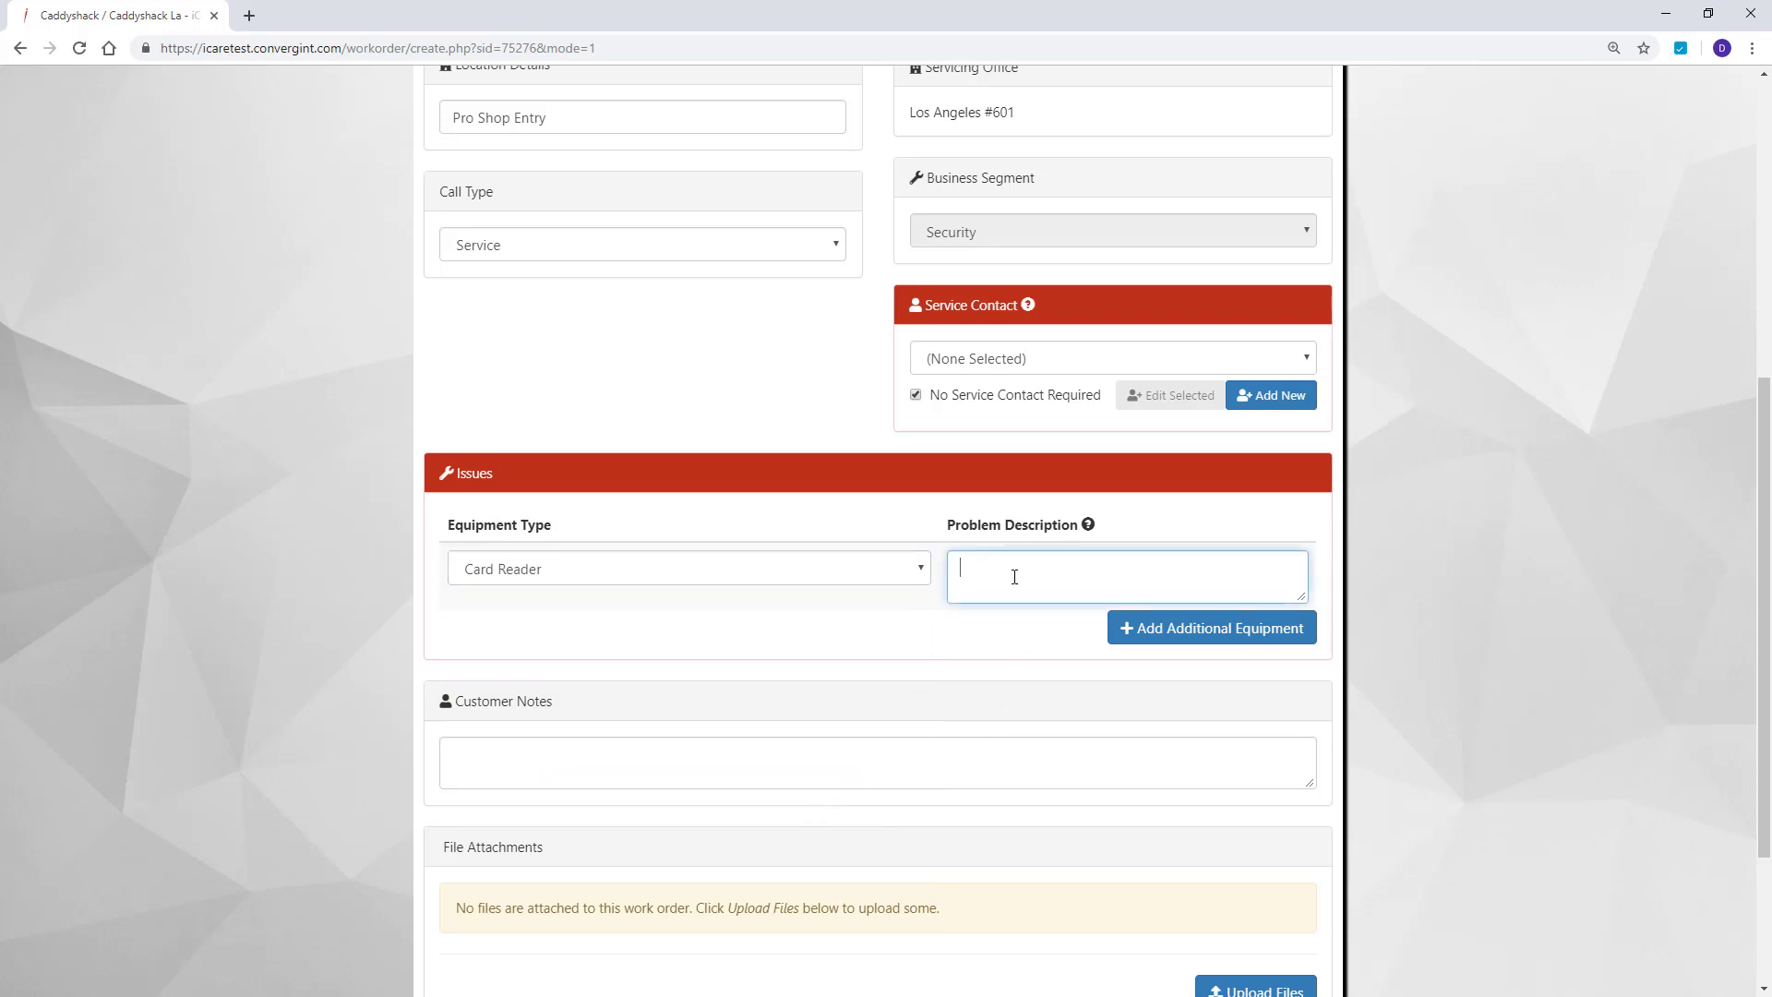
type("CR.05: Card Reader is not responding to badge reads. No LED lights.")
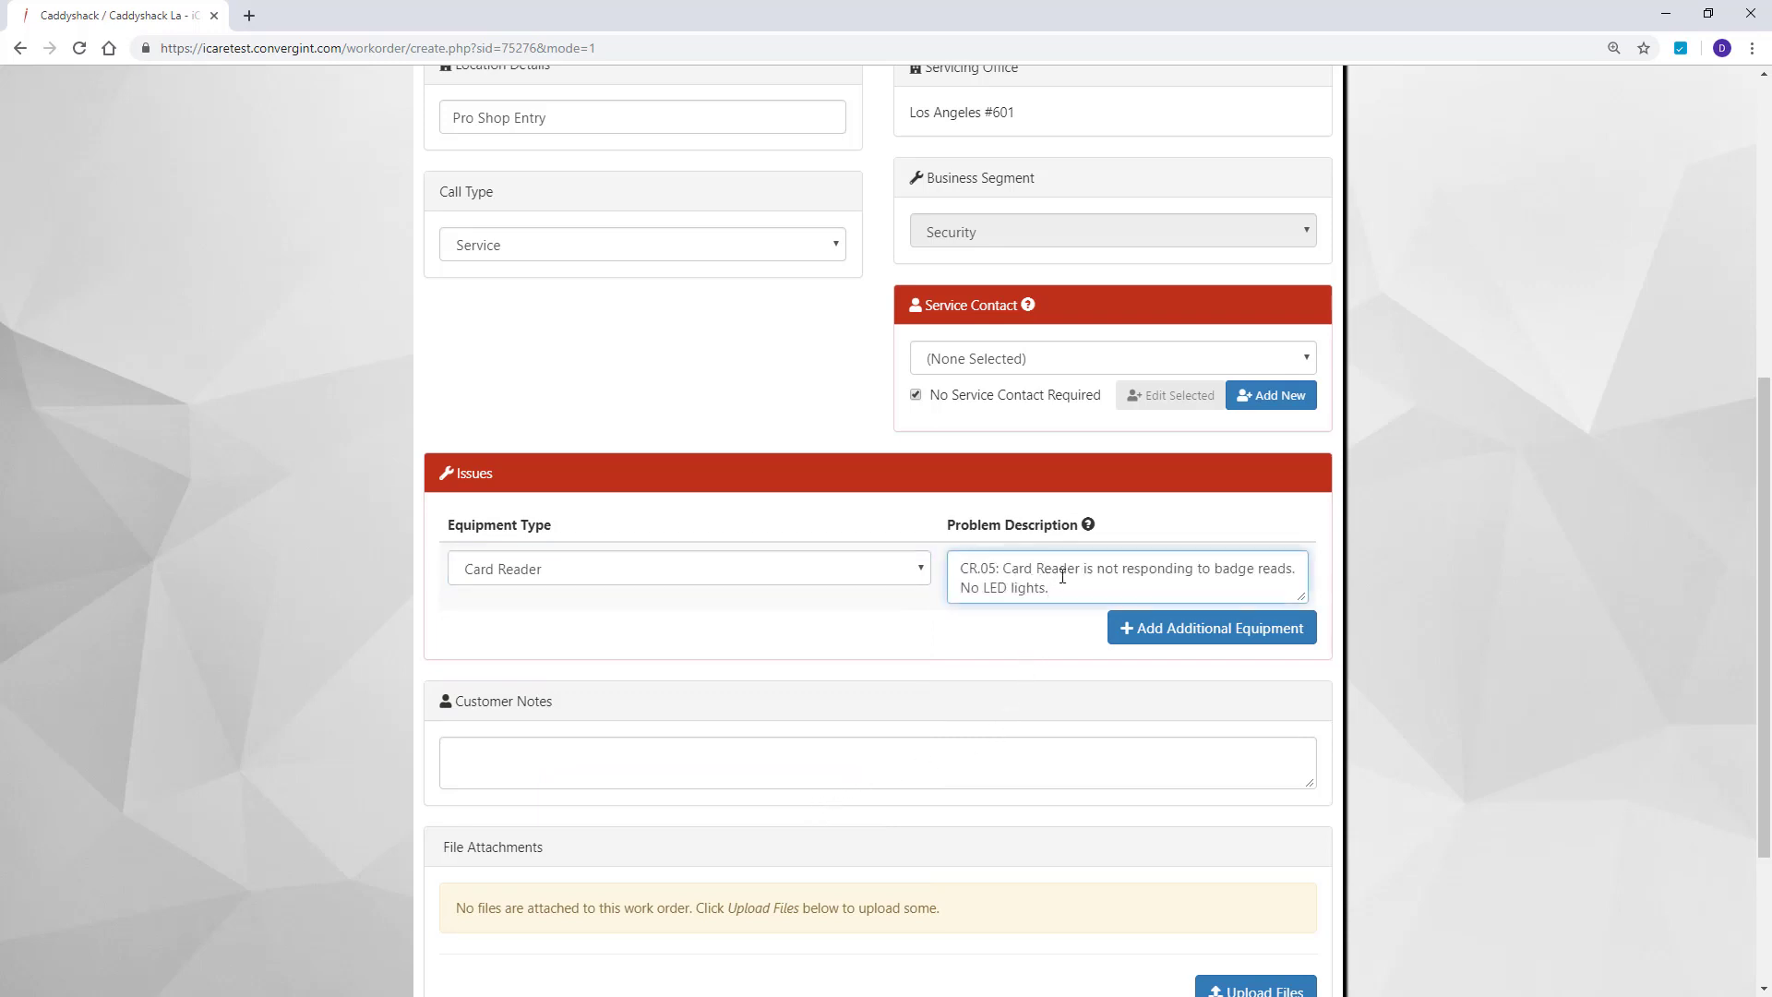
left_click(1089, 525)
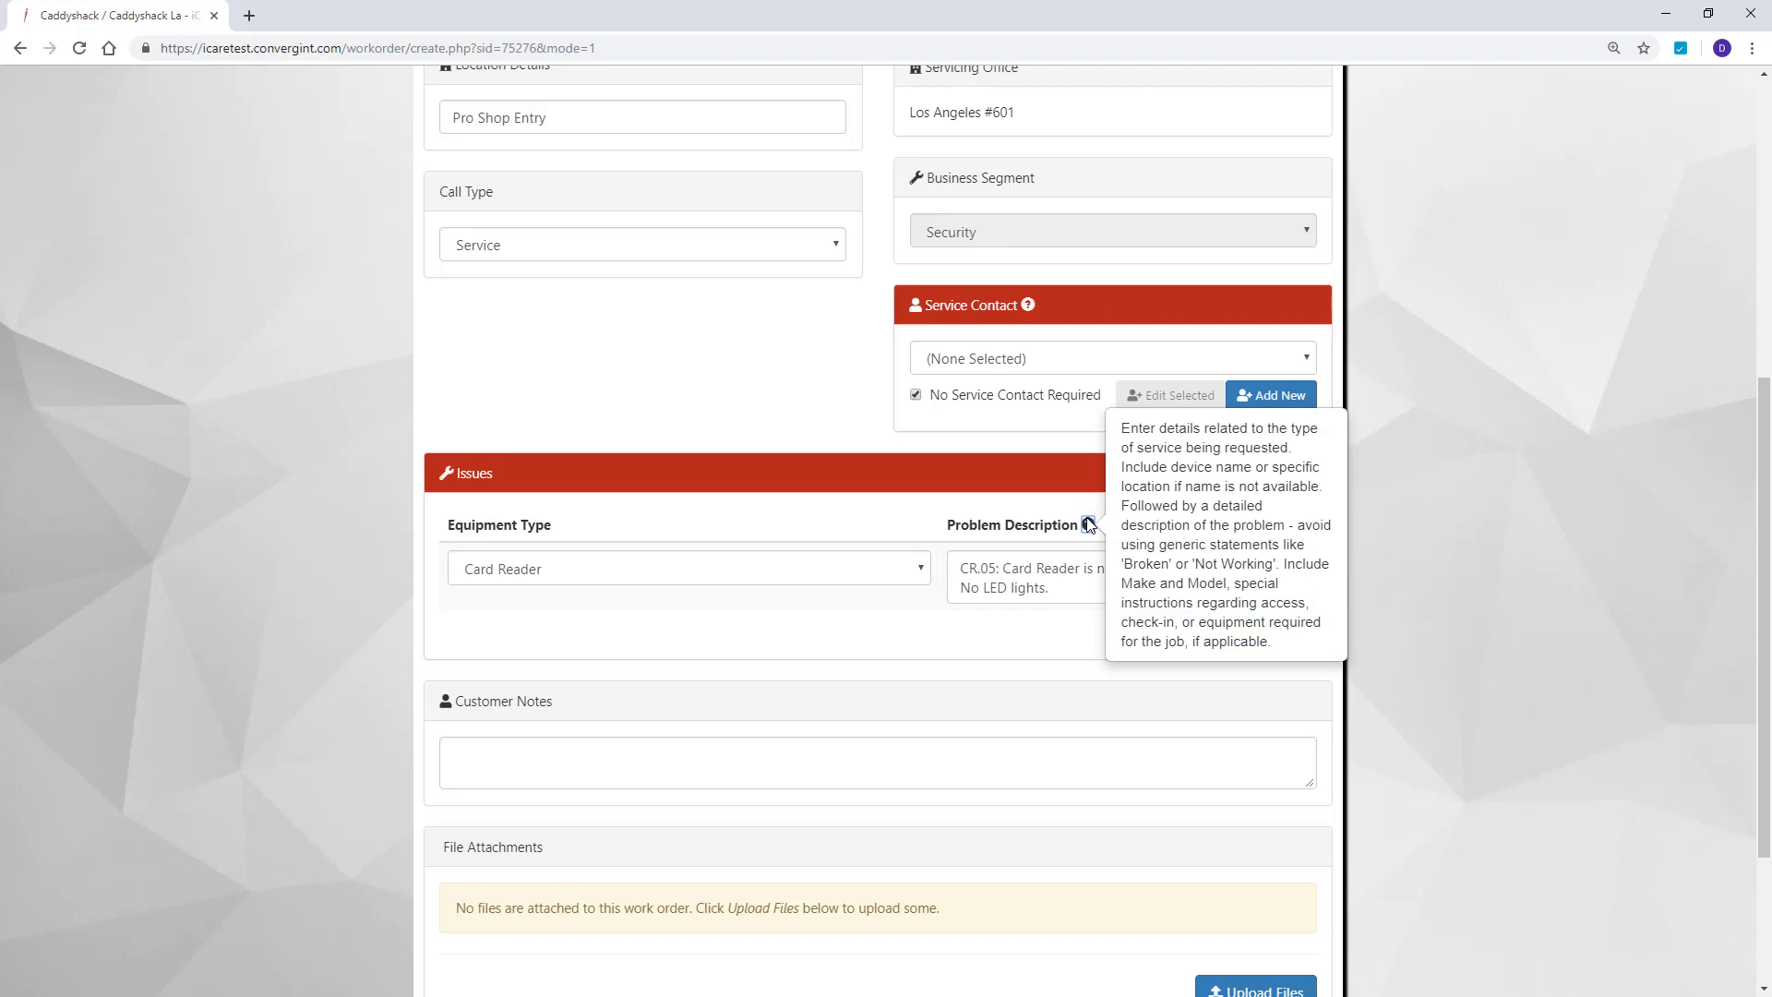
left_click(1090, 525)
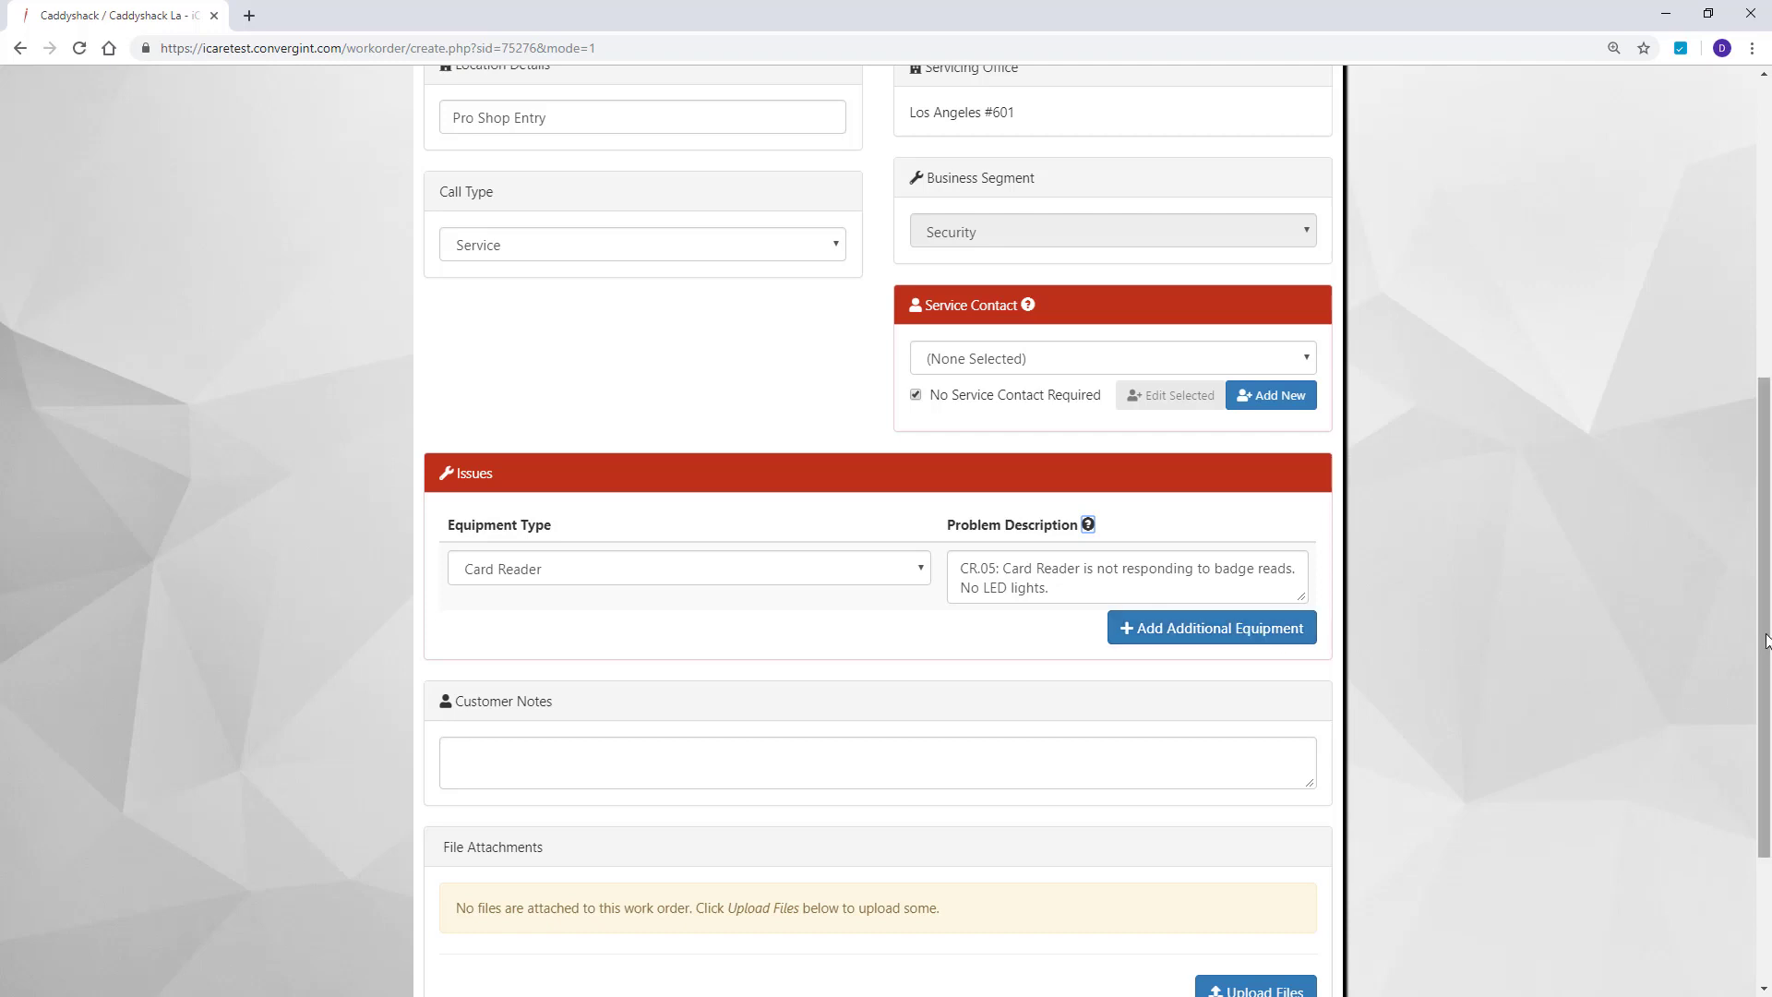
Attach the Card_Reader image from the Desktop folder to the work order
left_click_drag(1767, 642, 1767, 778)
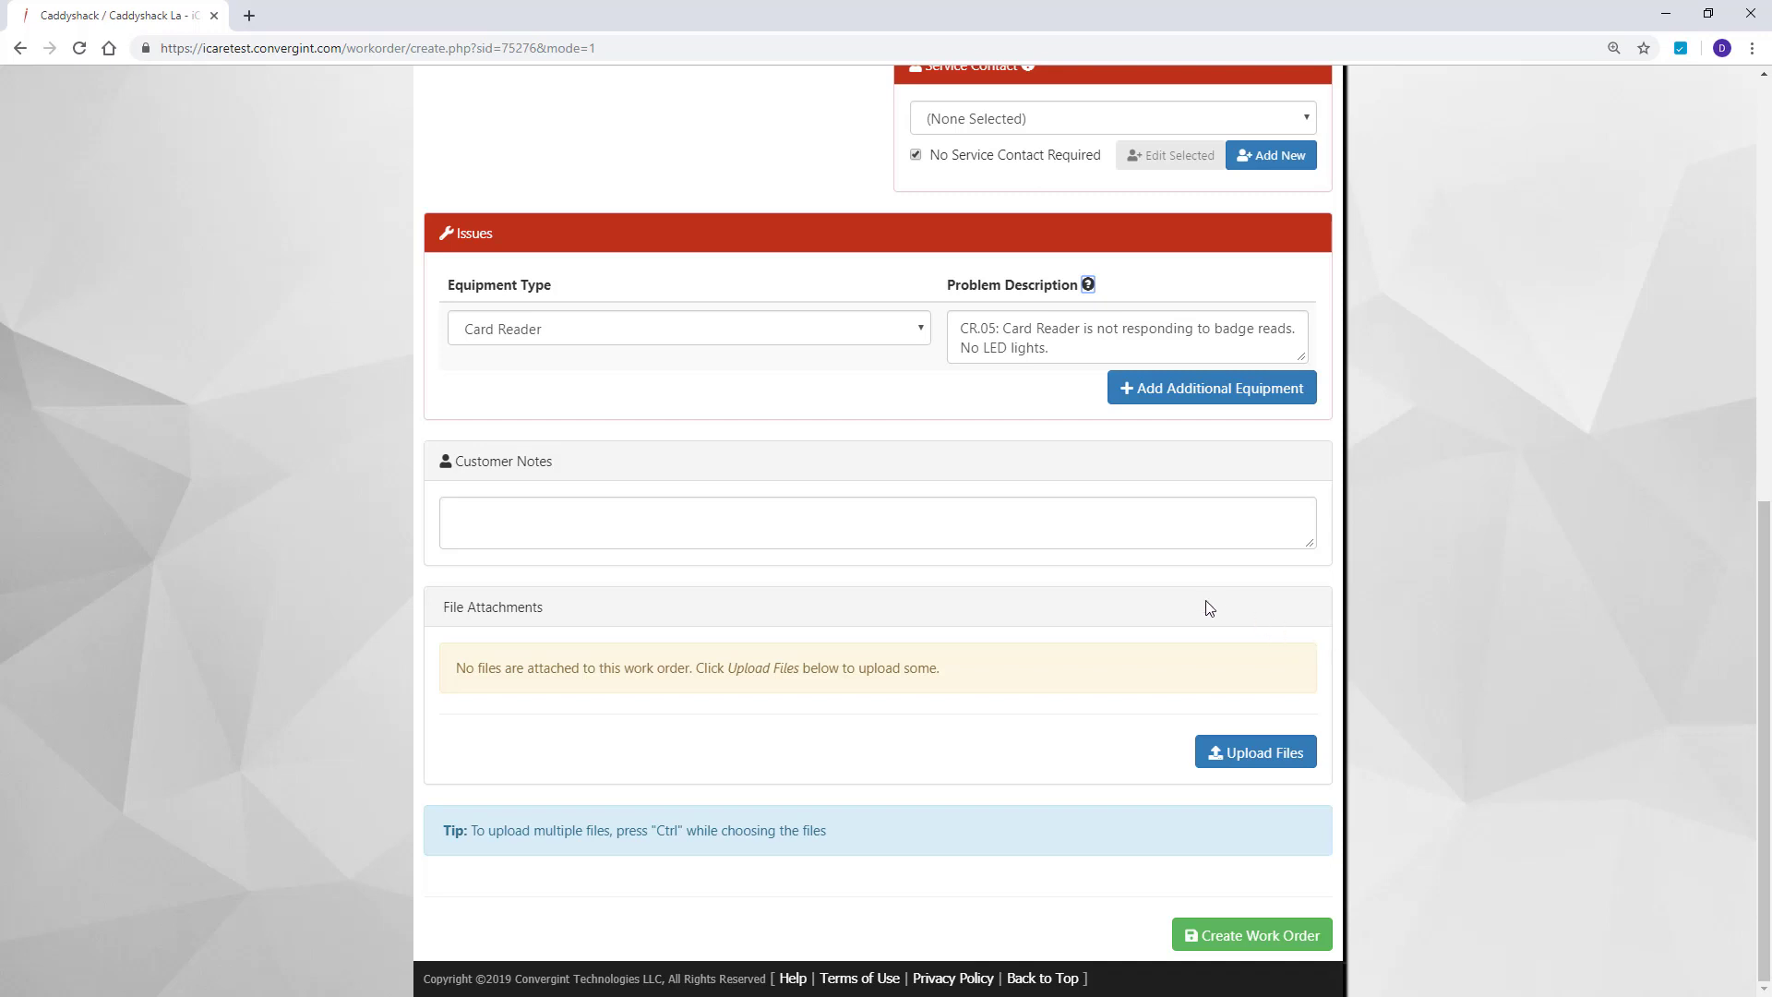
left_click(1269, 754)
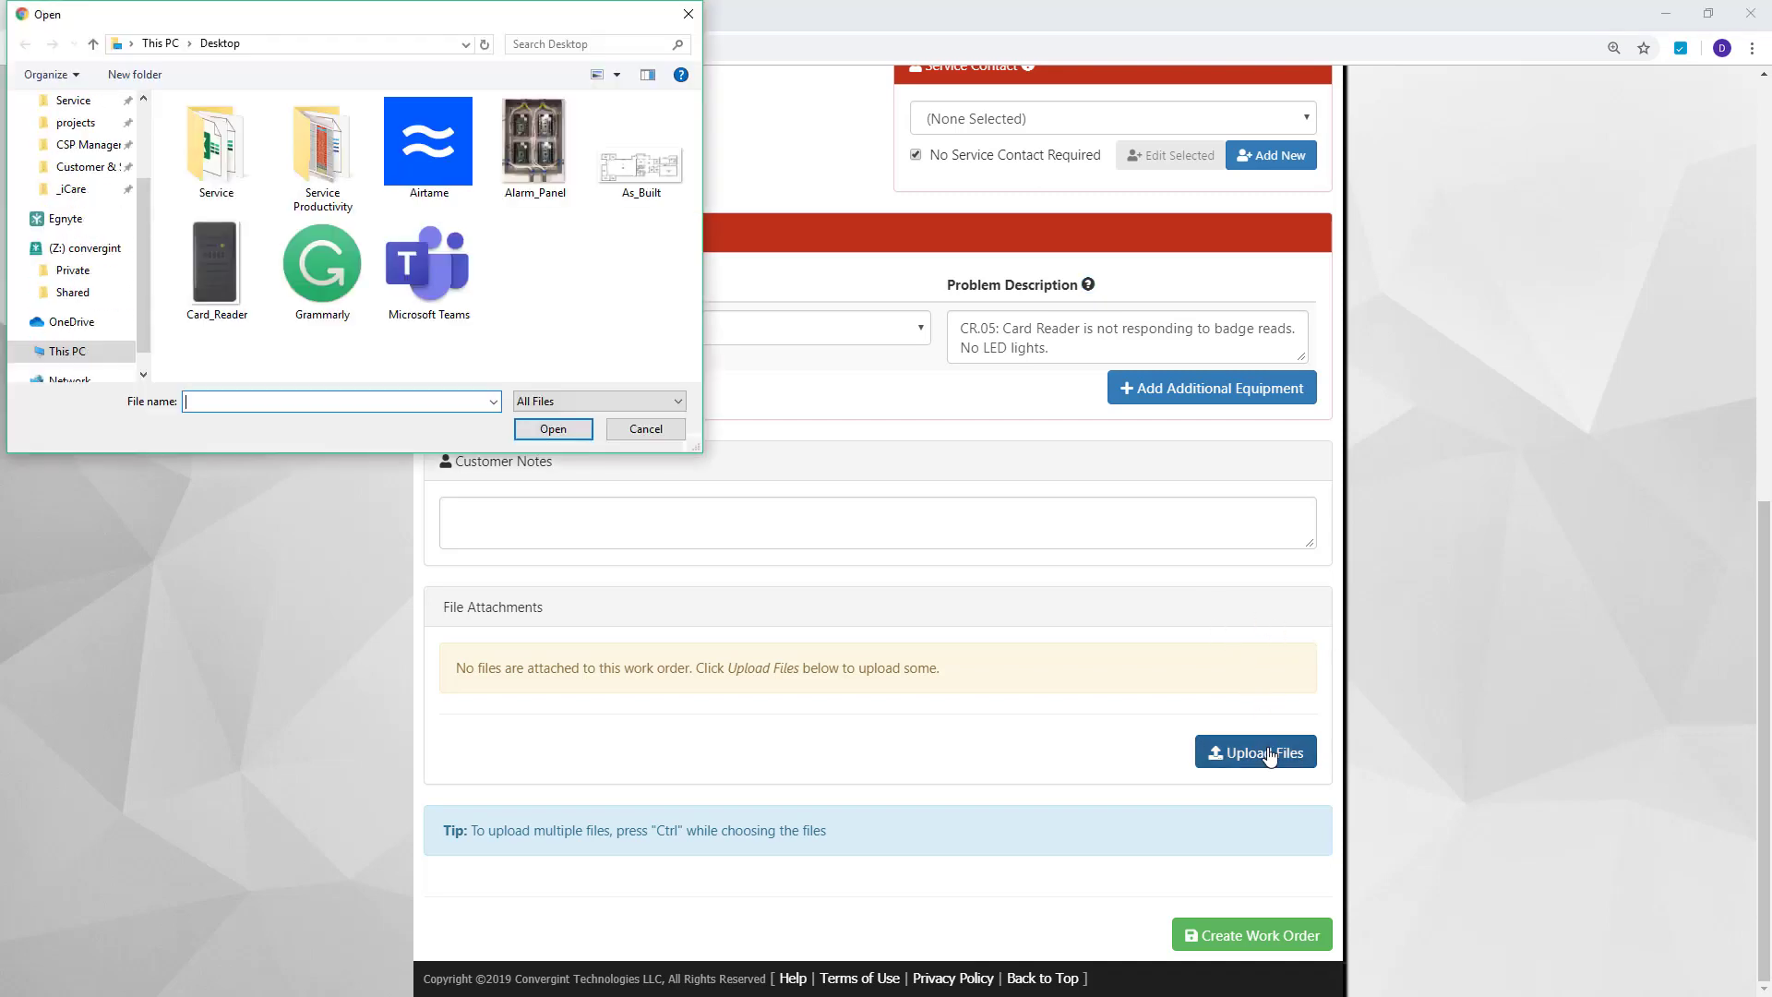
left_click(214, 271)
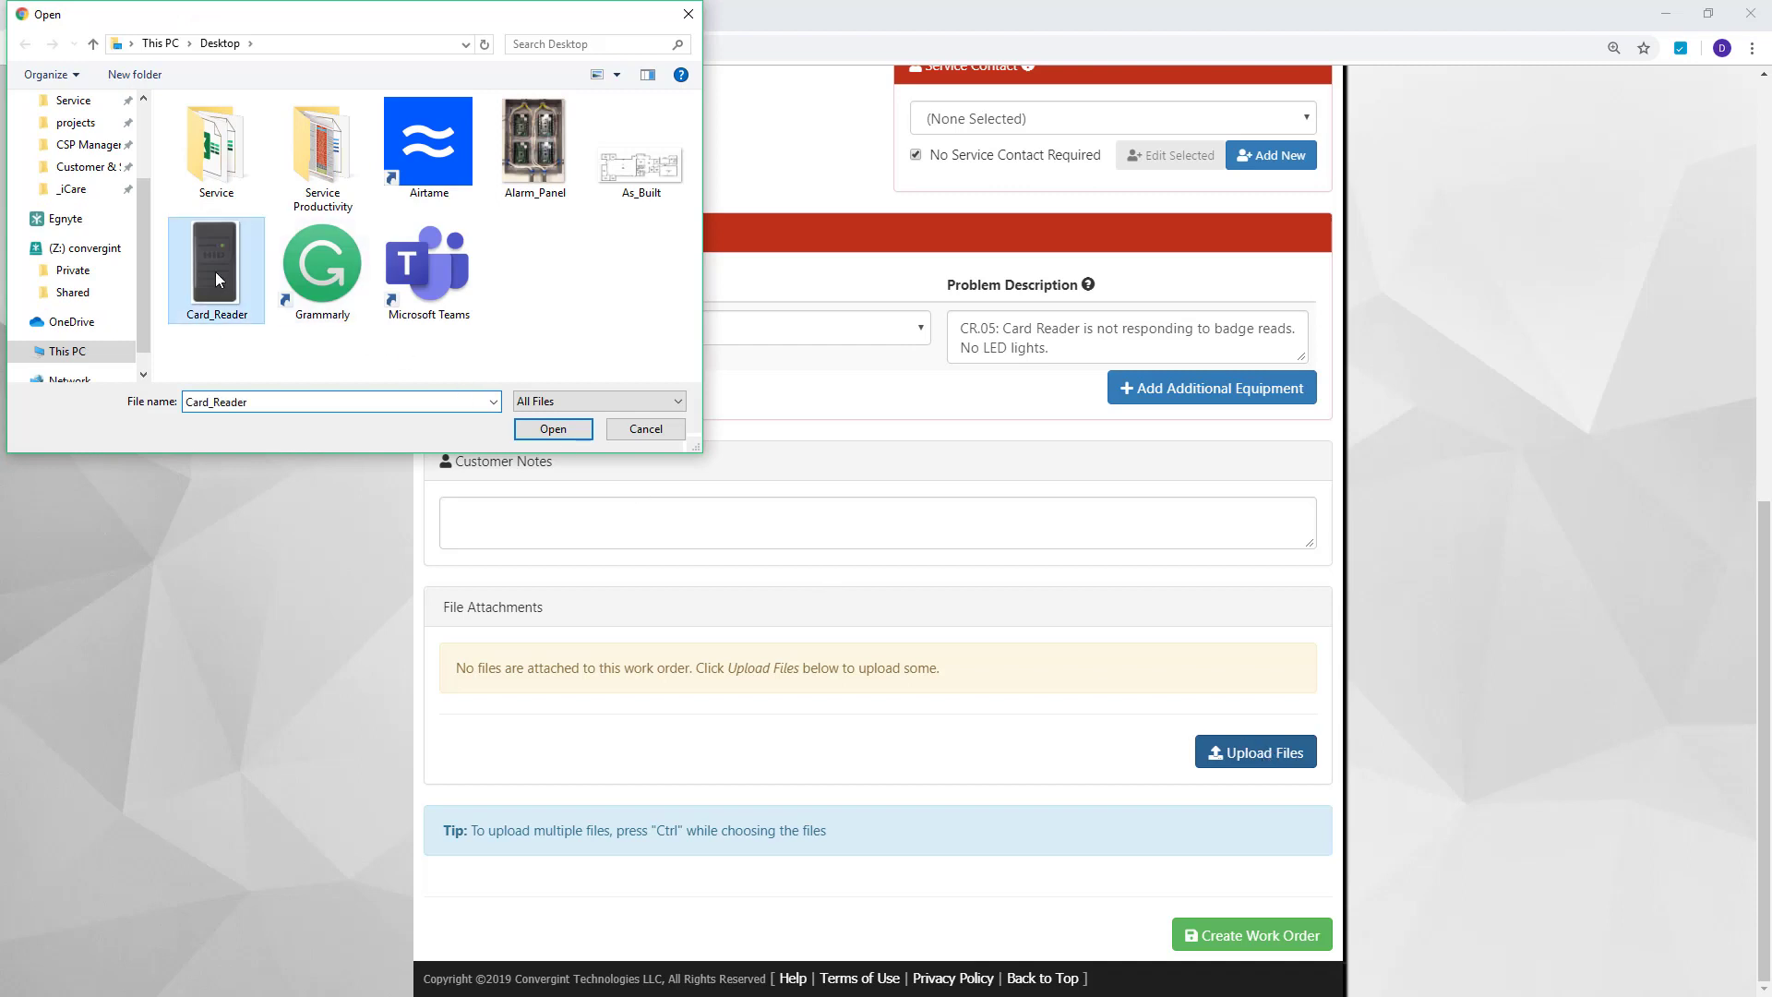
left_click(554, 430)
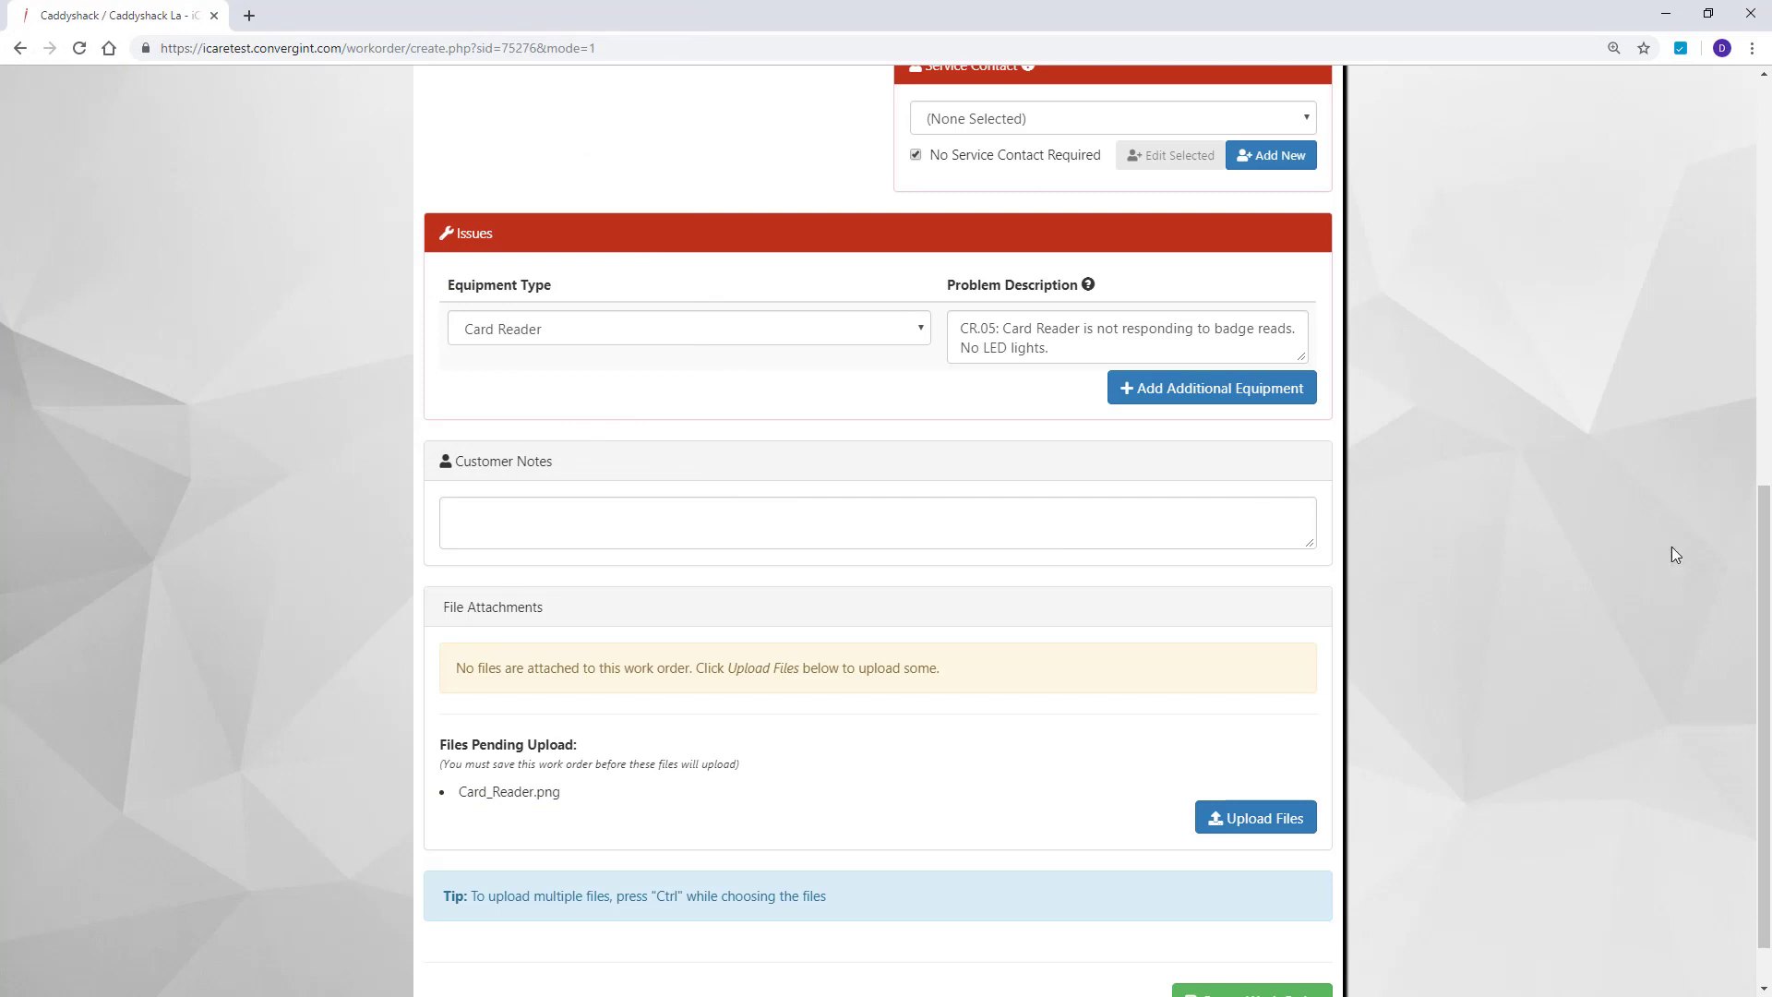
Create the work order and return to the main Work Orders page
left_click_drag(1763, 553, 1764, 585)
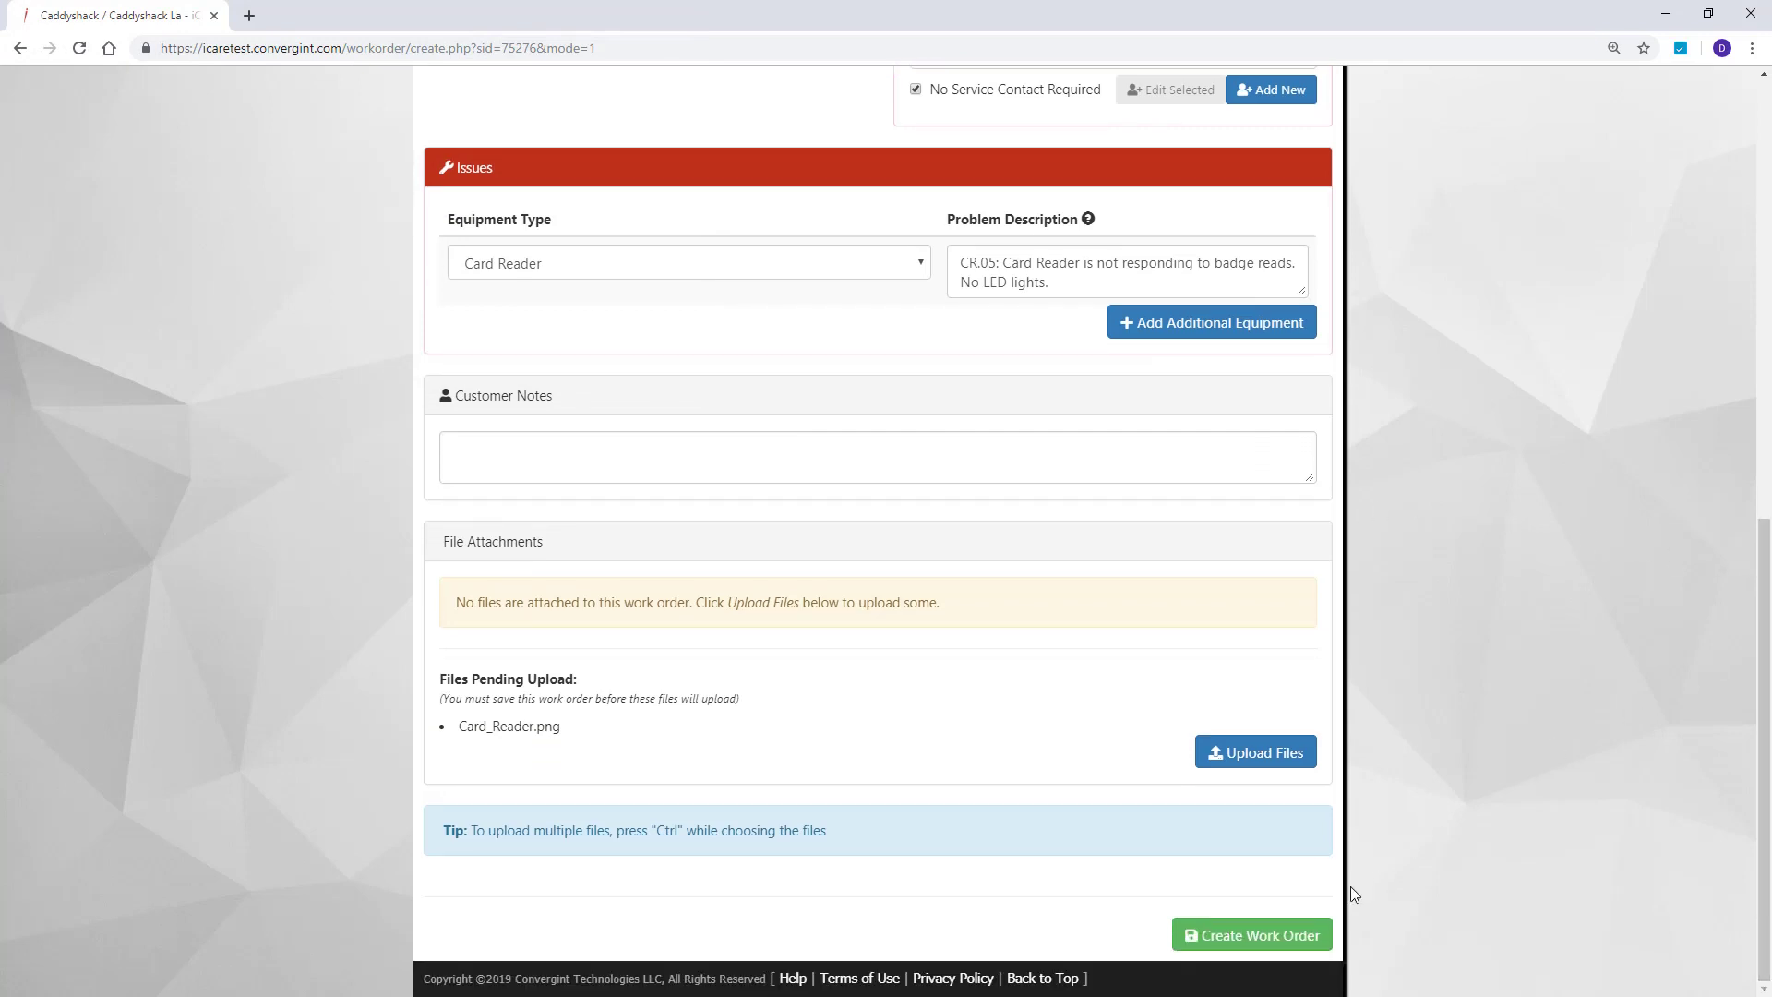
left_click(1273, 938)
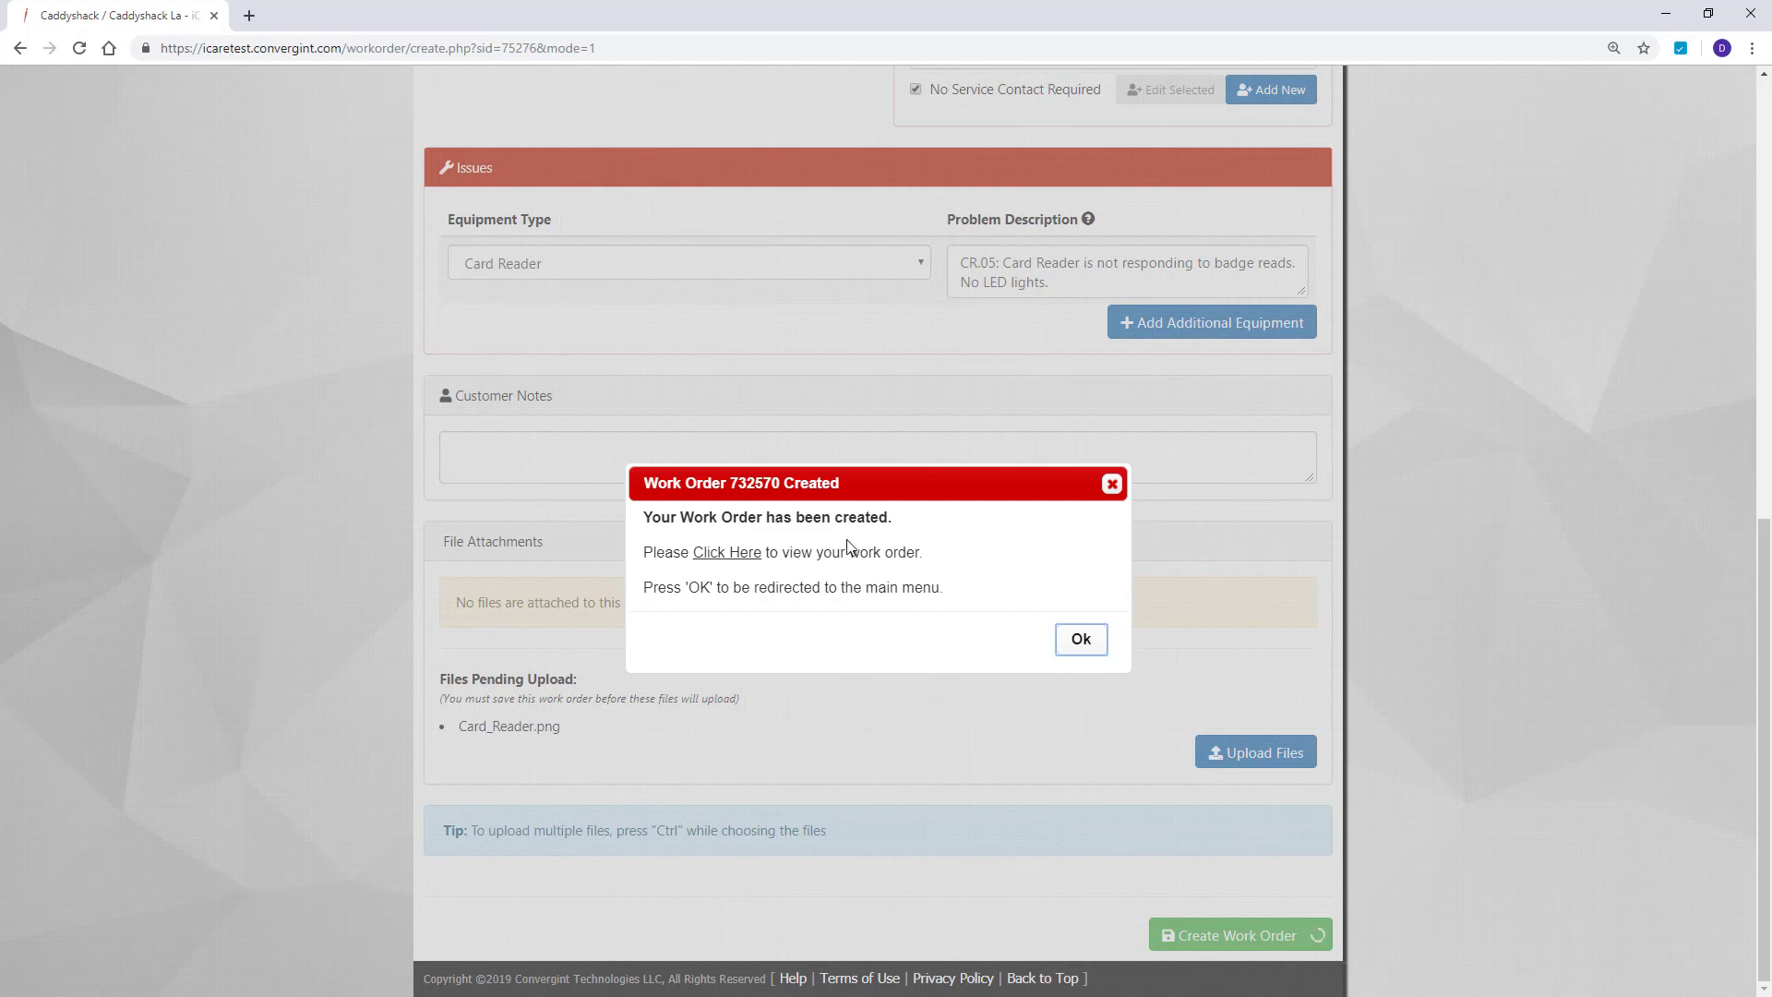
left_click(1080, 639)
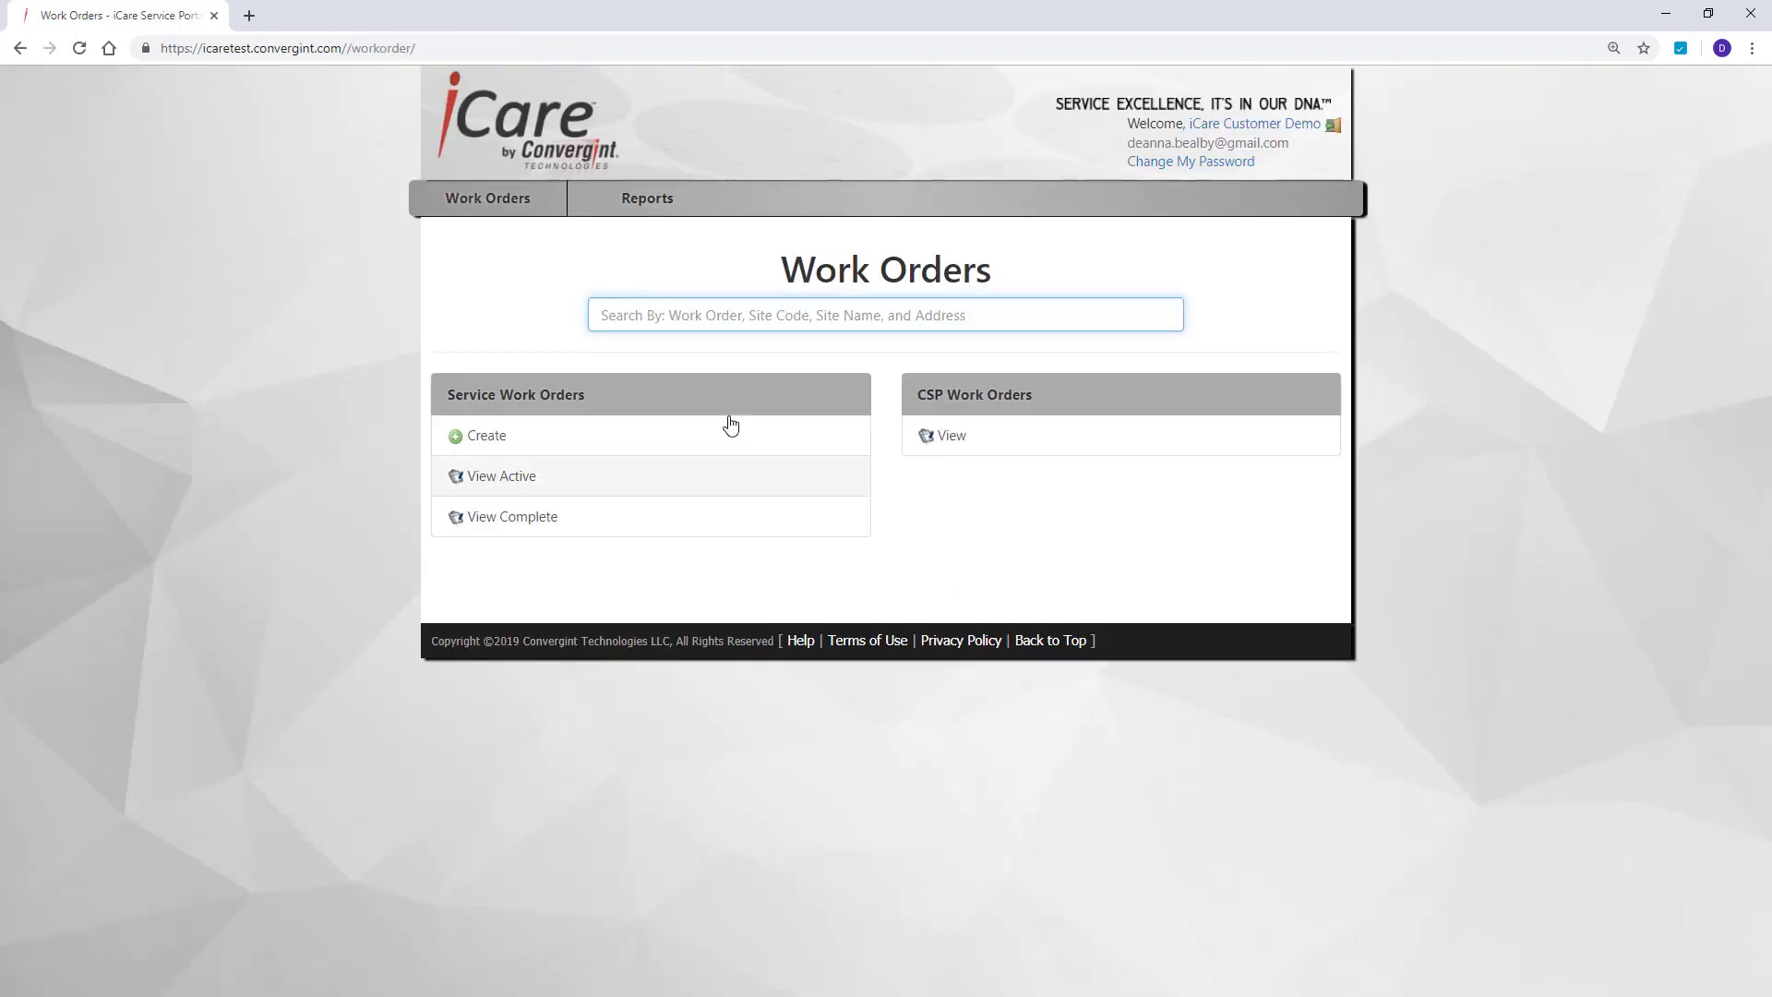
Search the work orders for the newly created one by its work order number
left_click(502, 203)
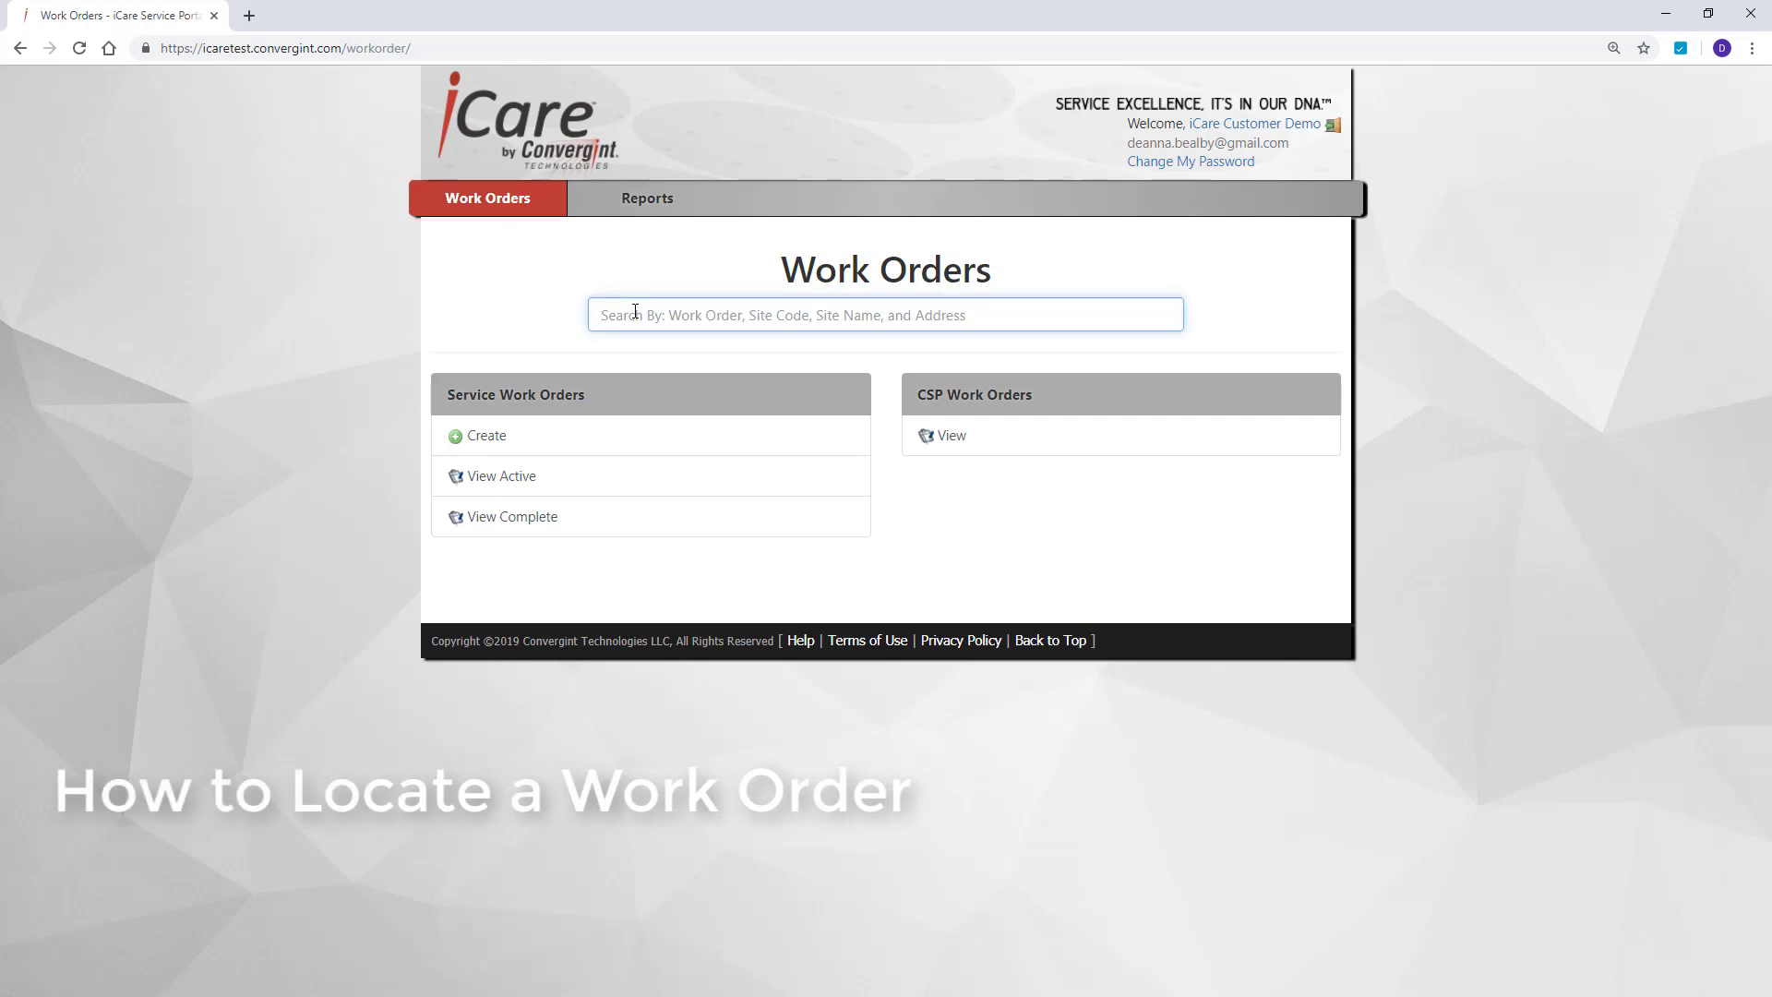
type("W732")
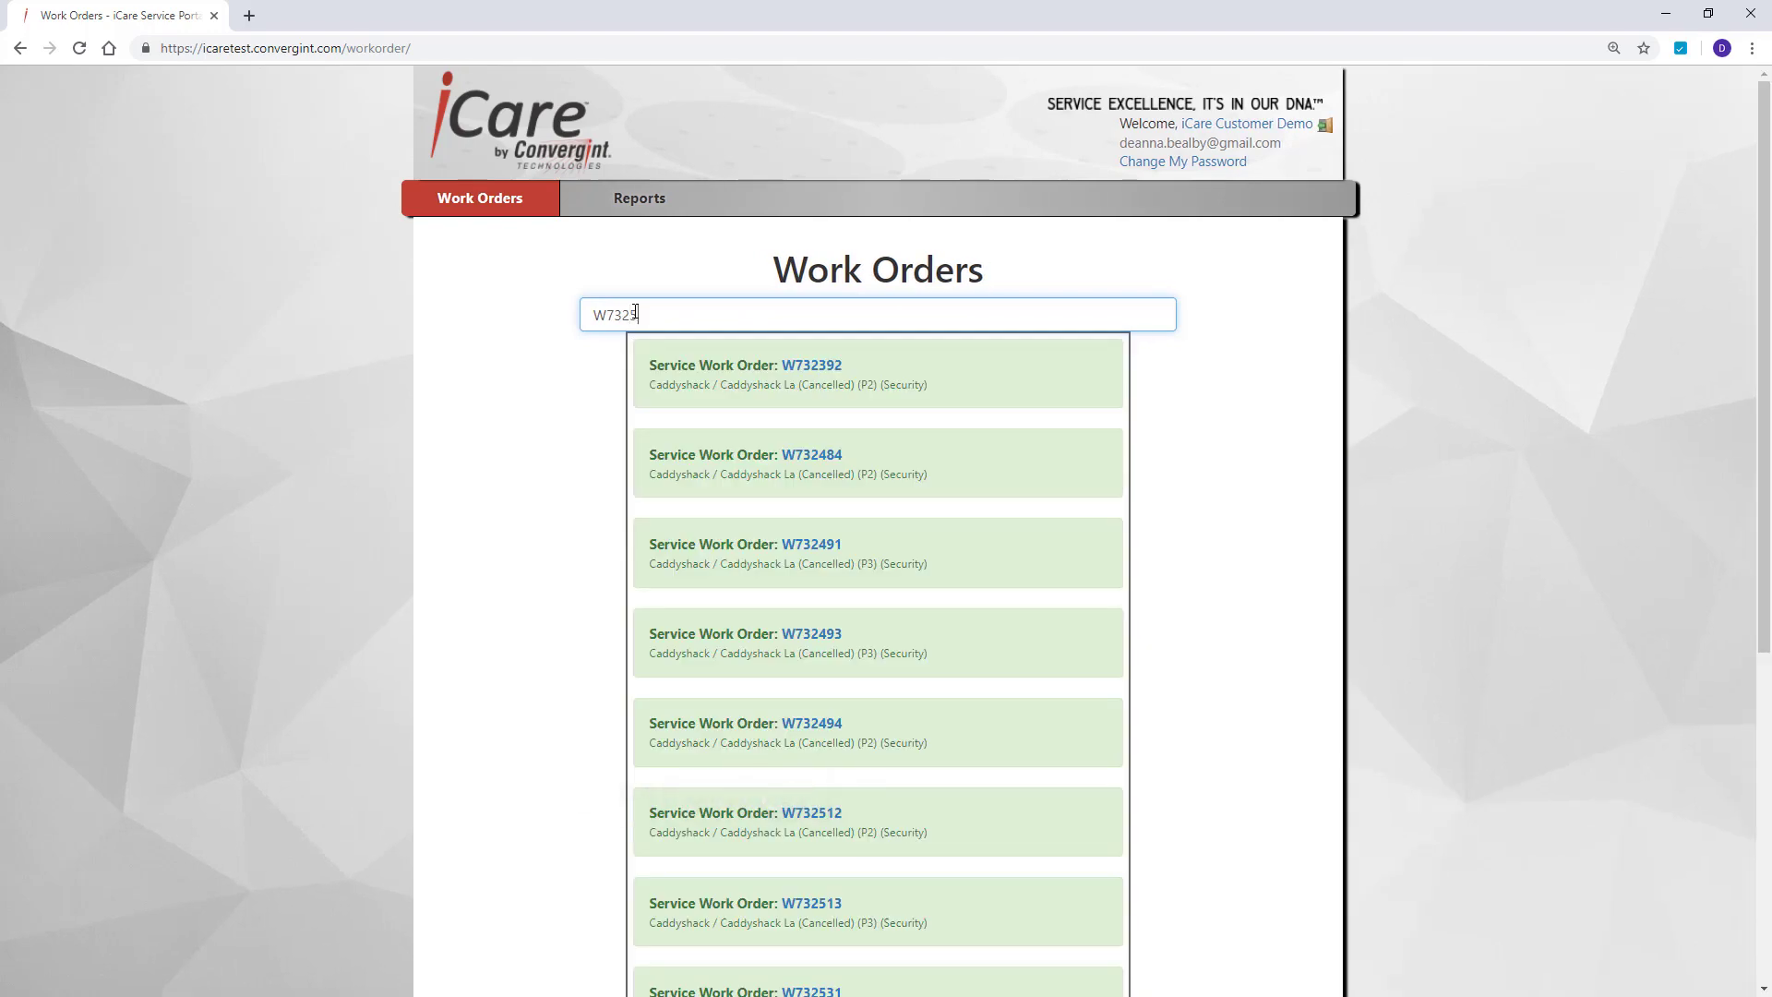
type("570")
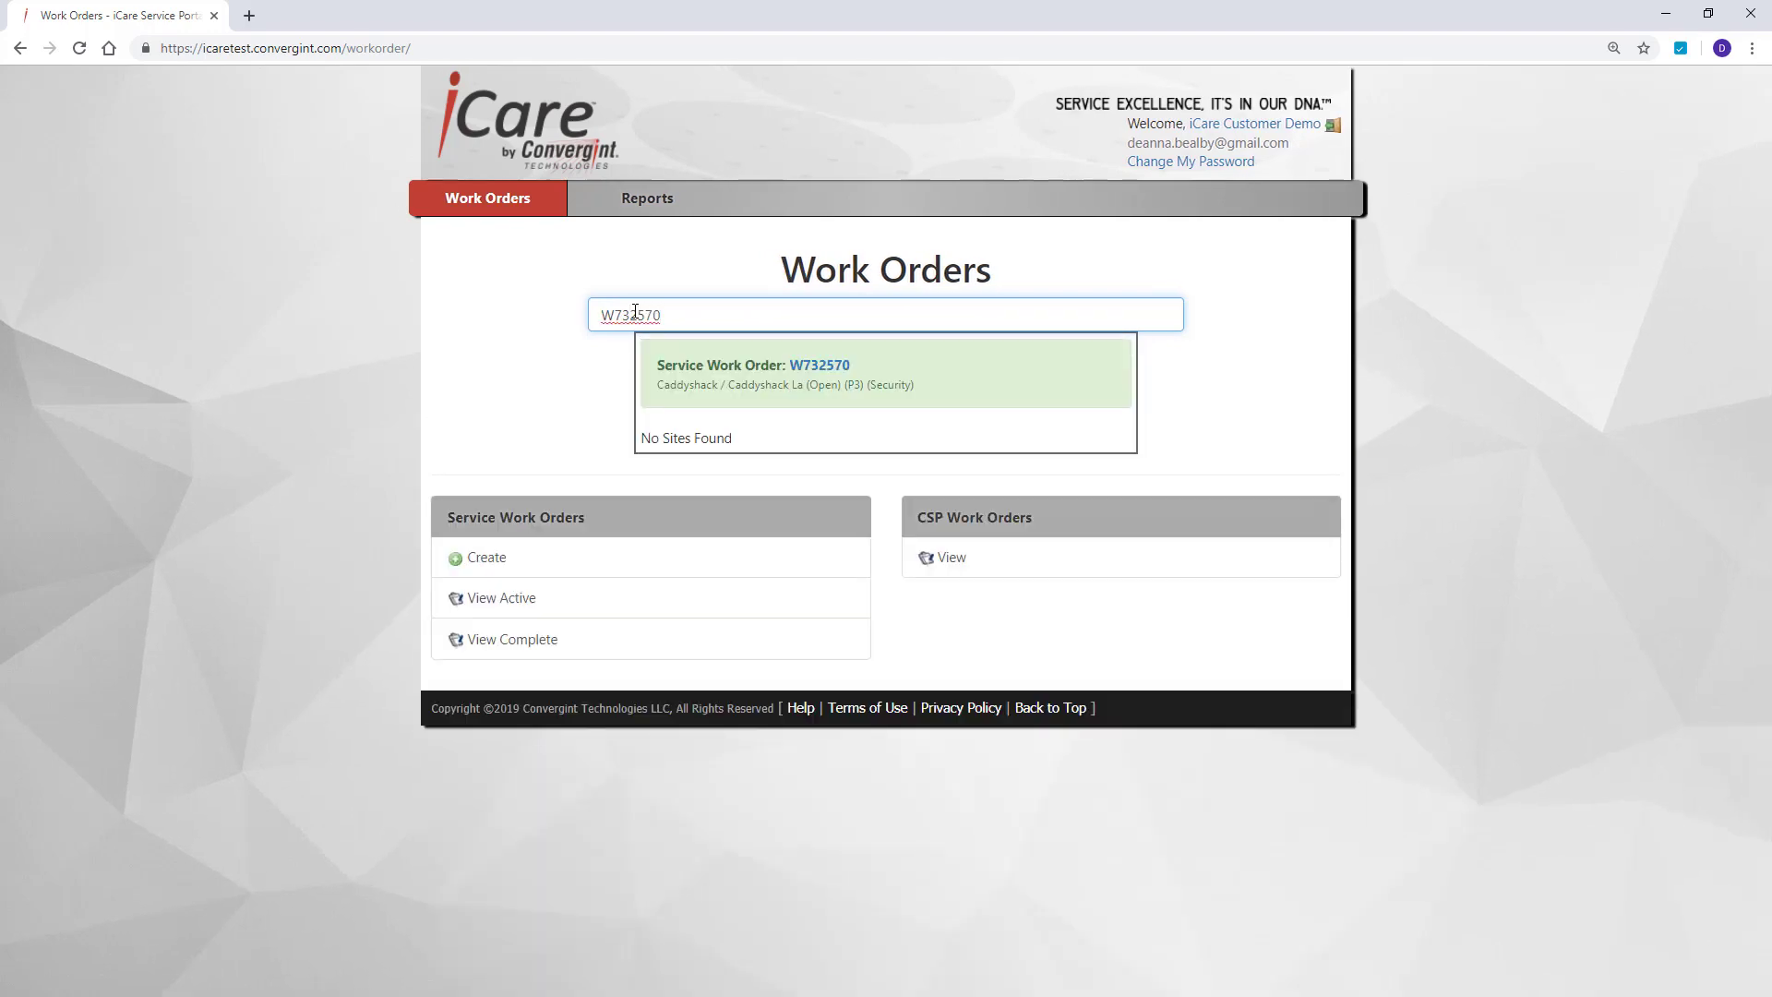
Open the found service work order and review its details, issues, Customer Notes field, file attachments and history
left_click(799, 369)
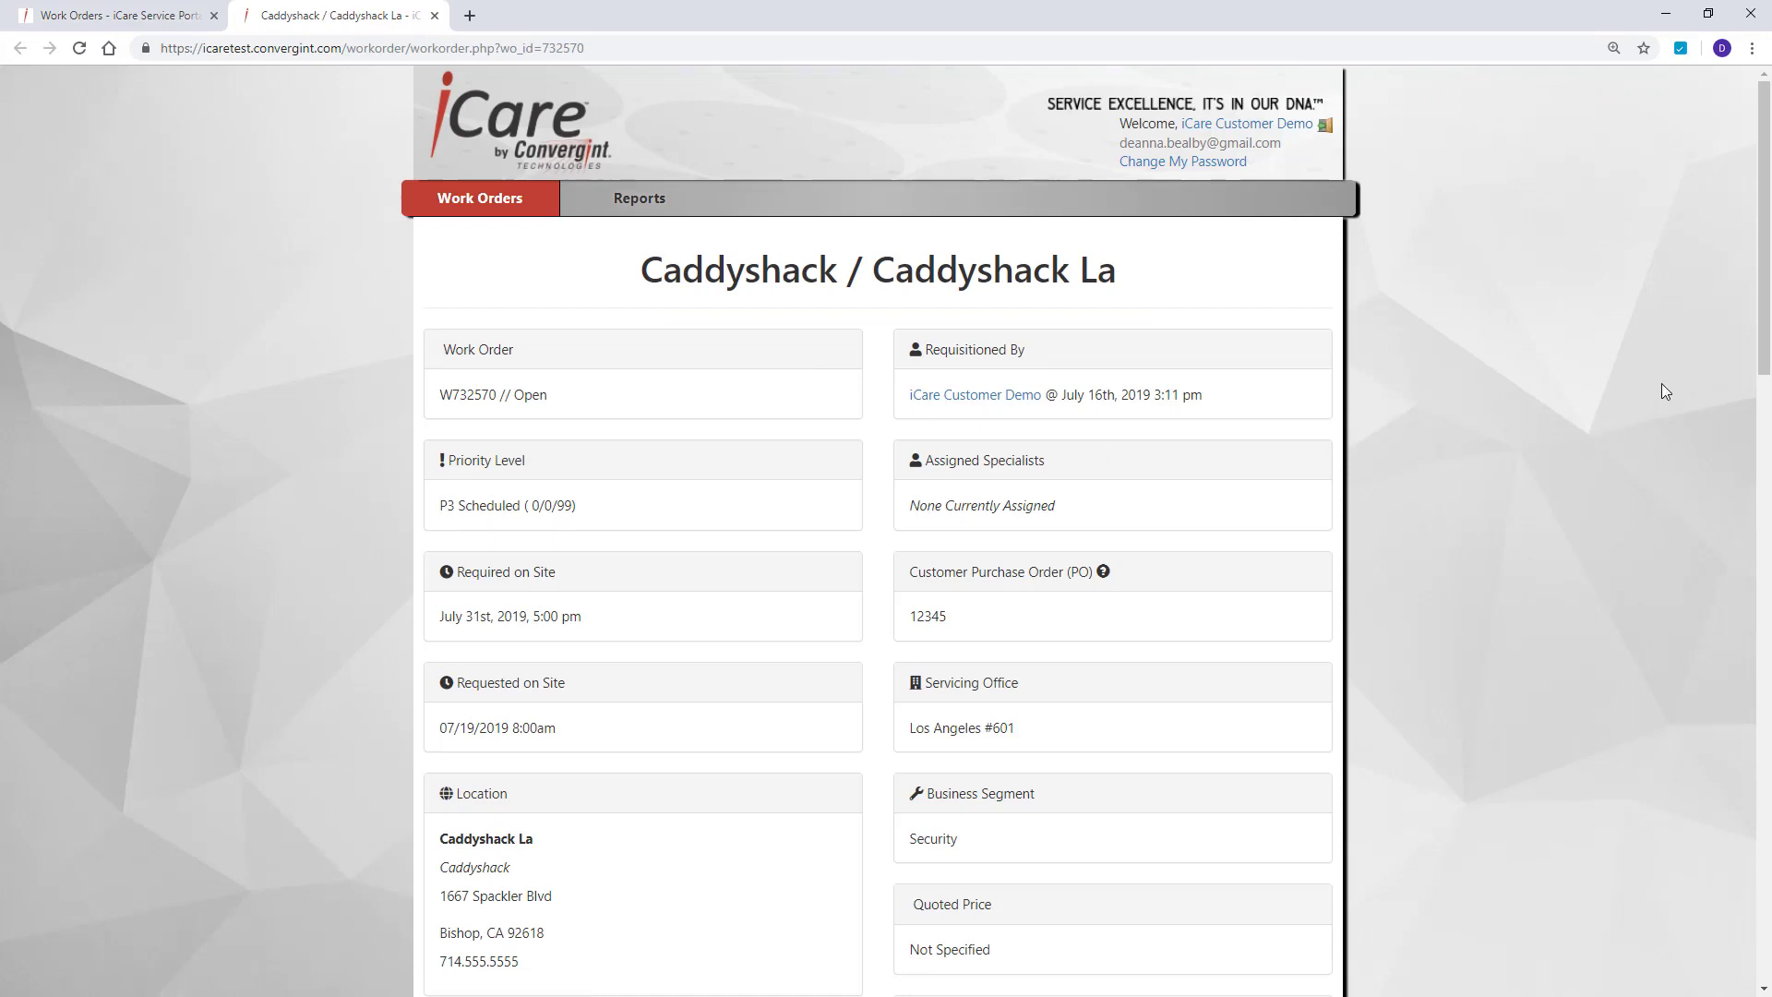
scroll(1758, 314, "down", 6)
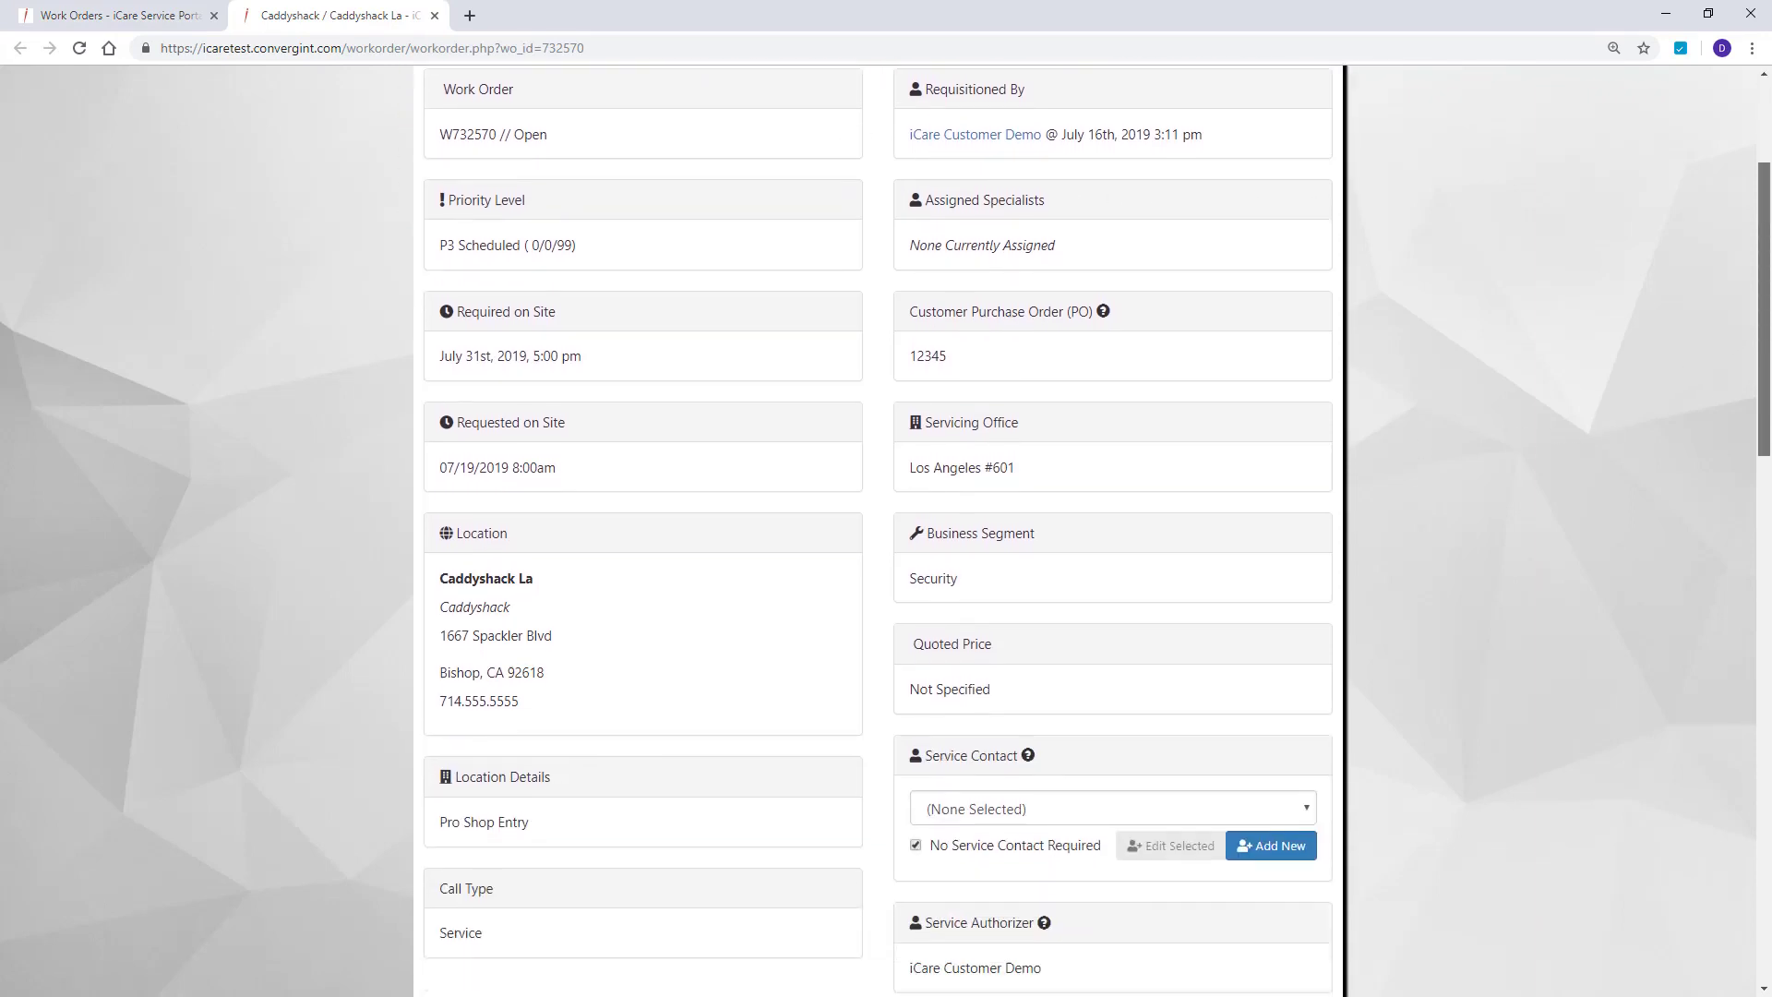
scroll(1026, 443, "down", 7)
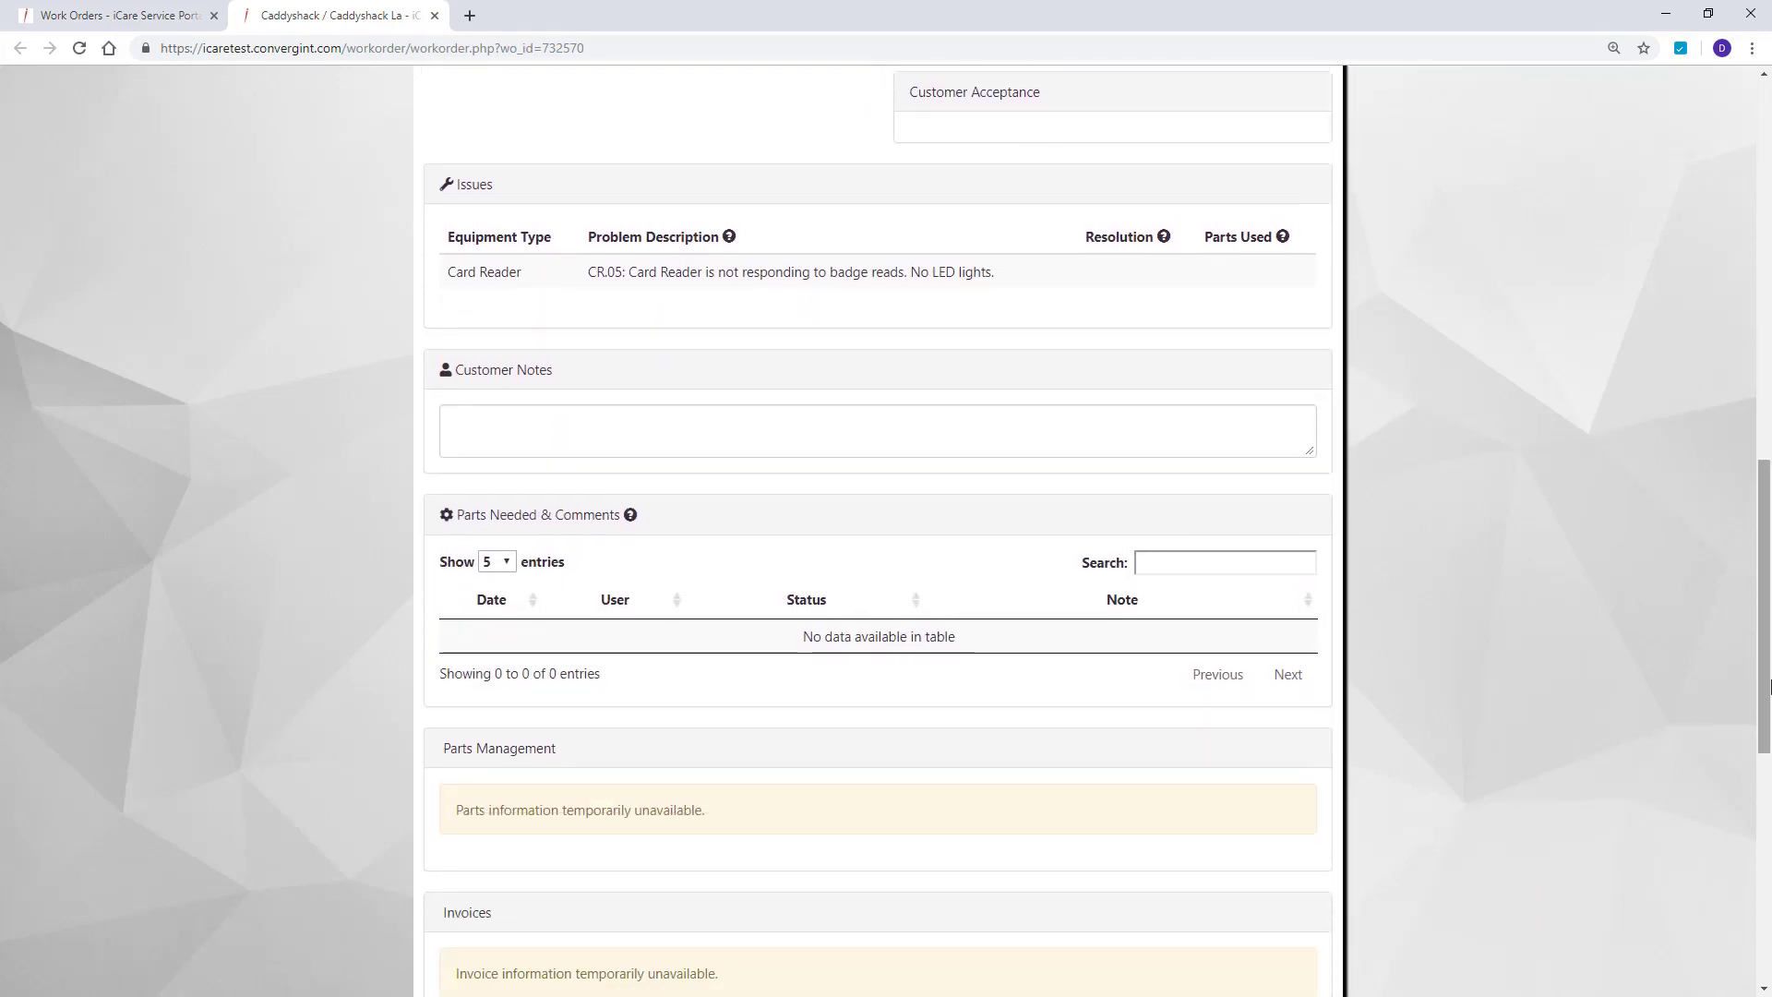
left_click(522, 419)
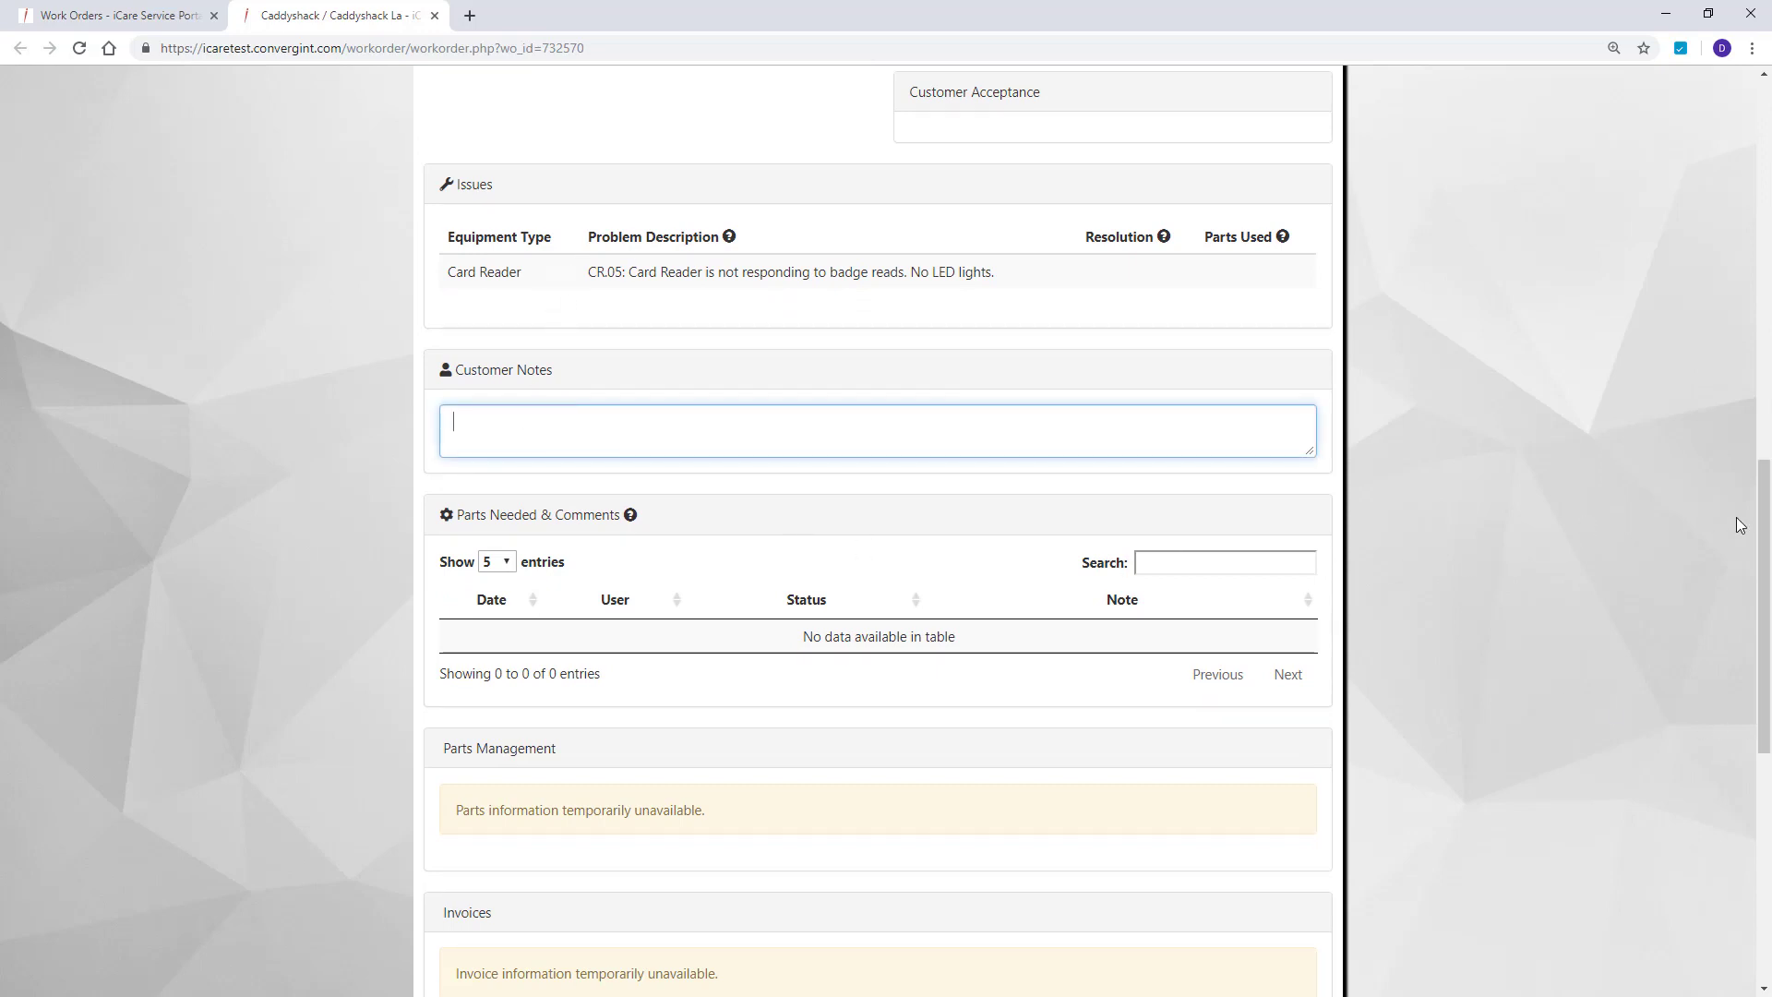
left_click_drag(1765, 501, 1764, 747)
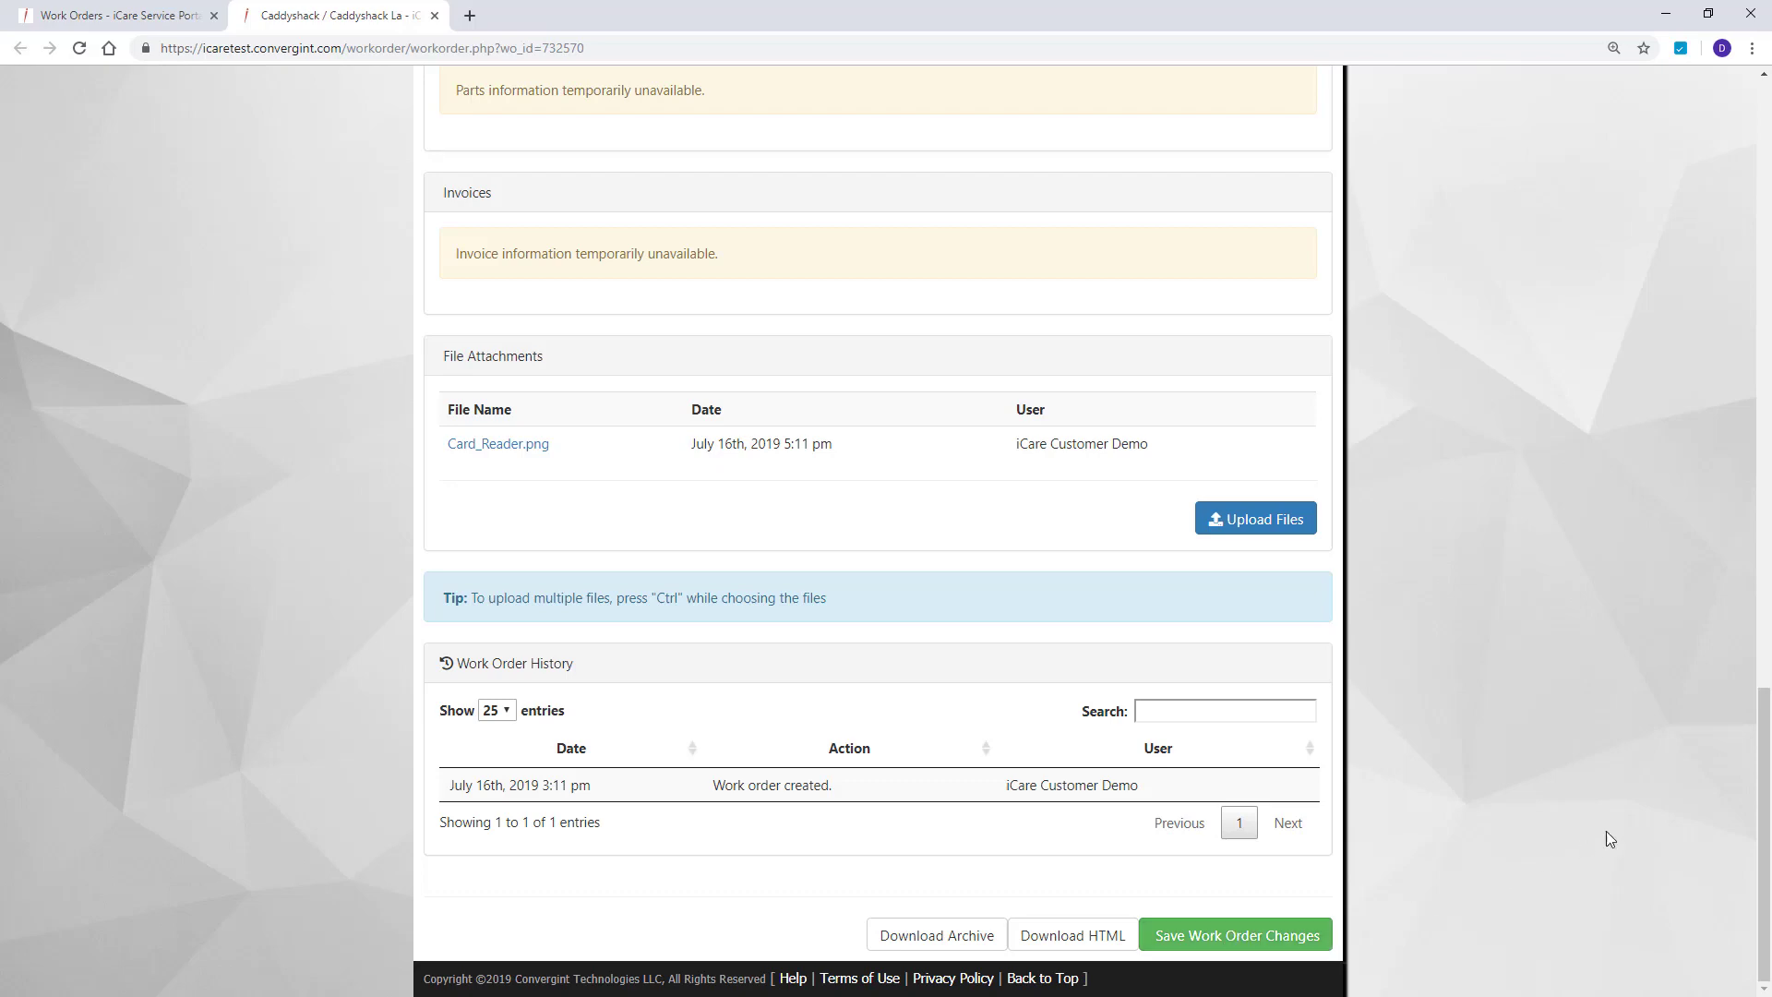
left_click_drag(1765, 847, 1766, 242)
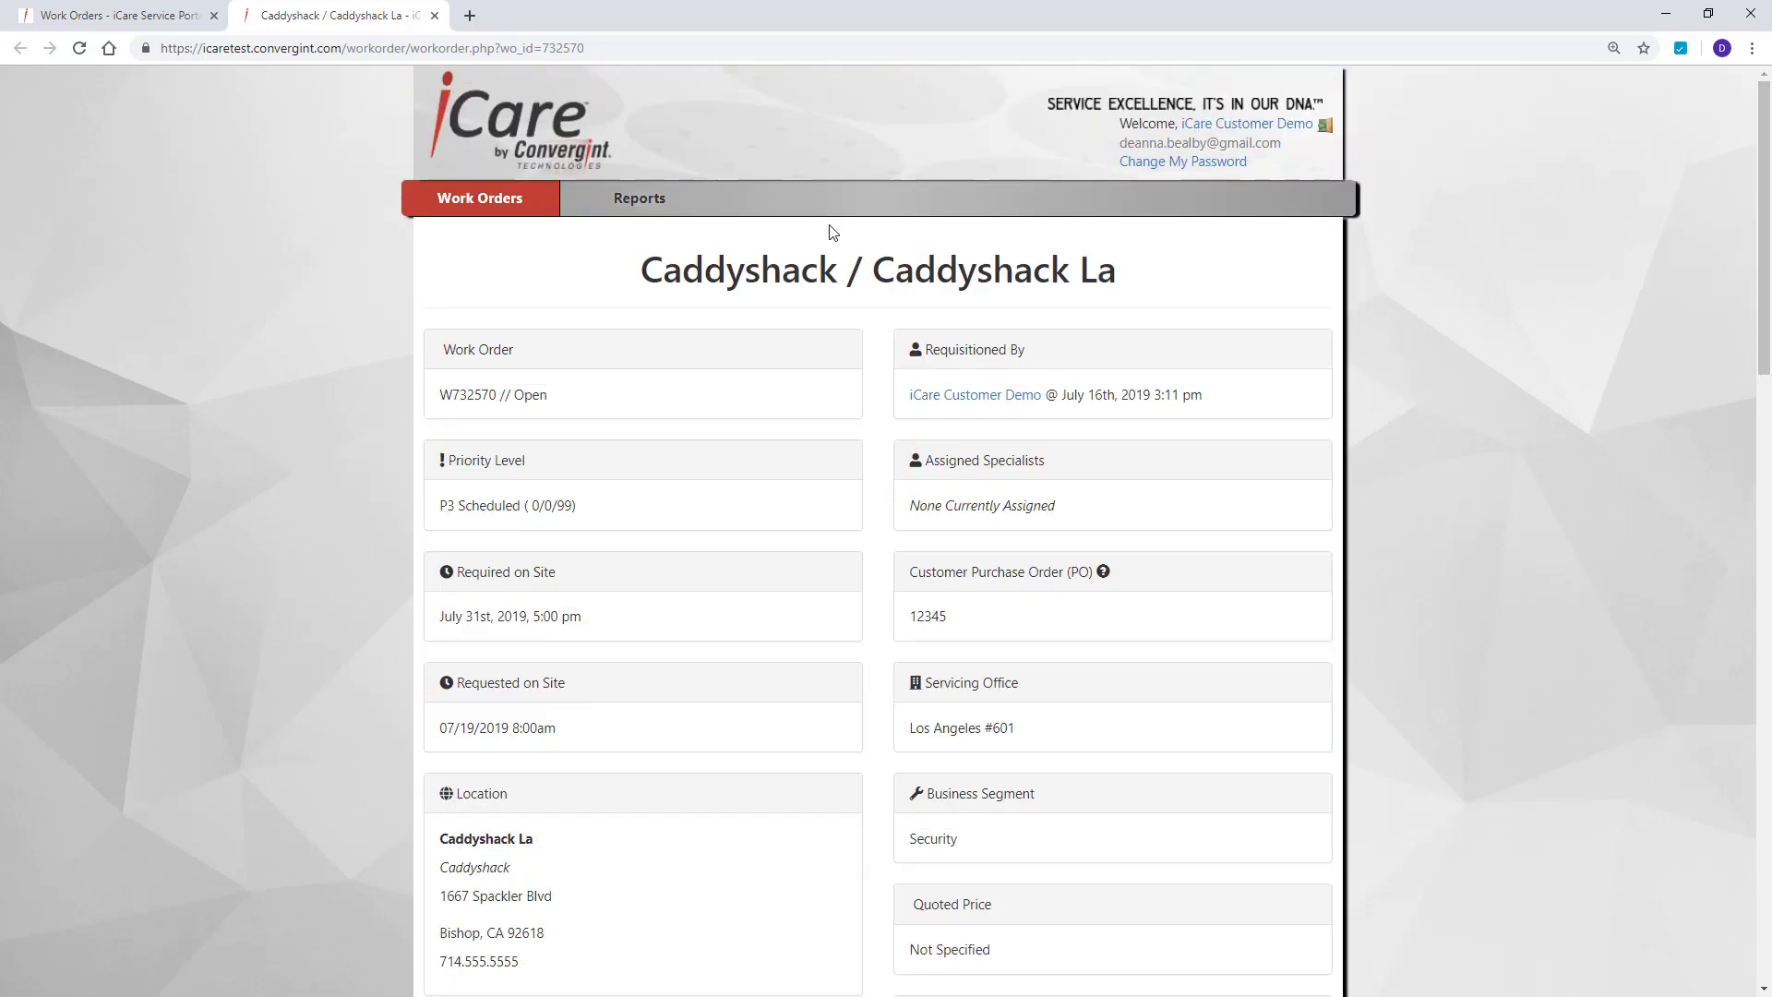
Return to the main Work Orders page and list the active service work orders for Caddyshack La in the California region
left_click(488, 199)
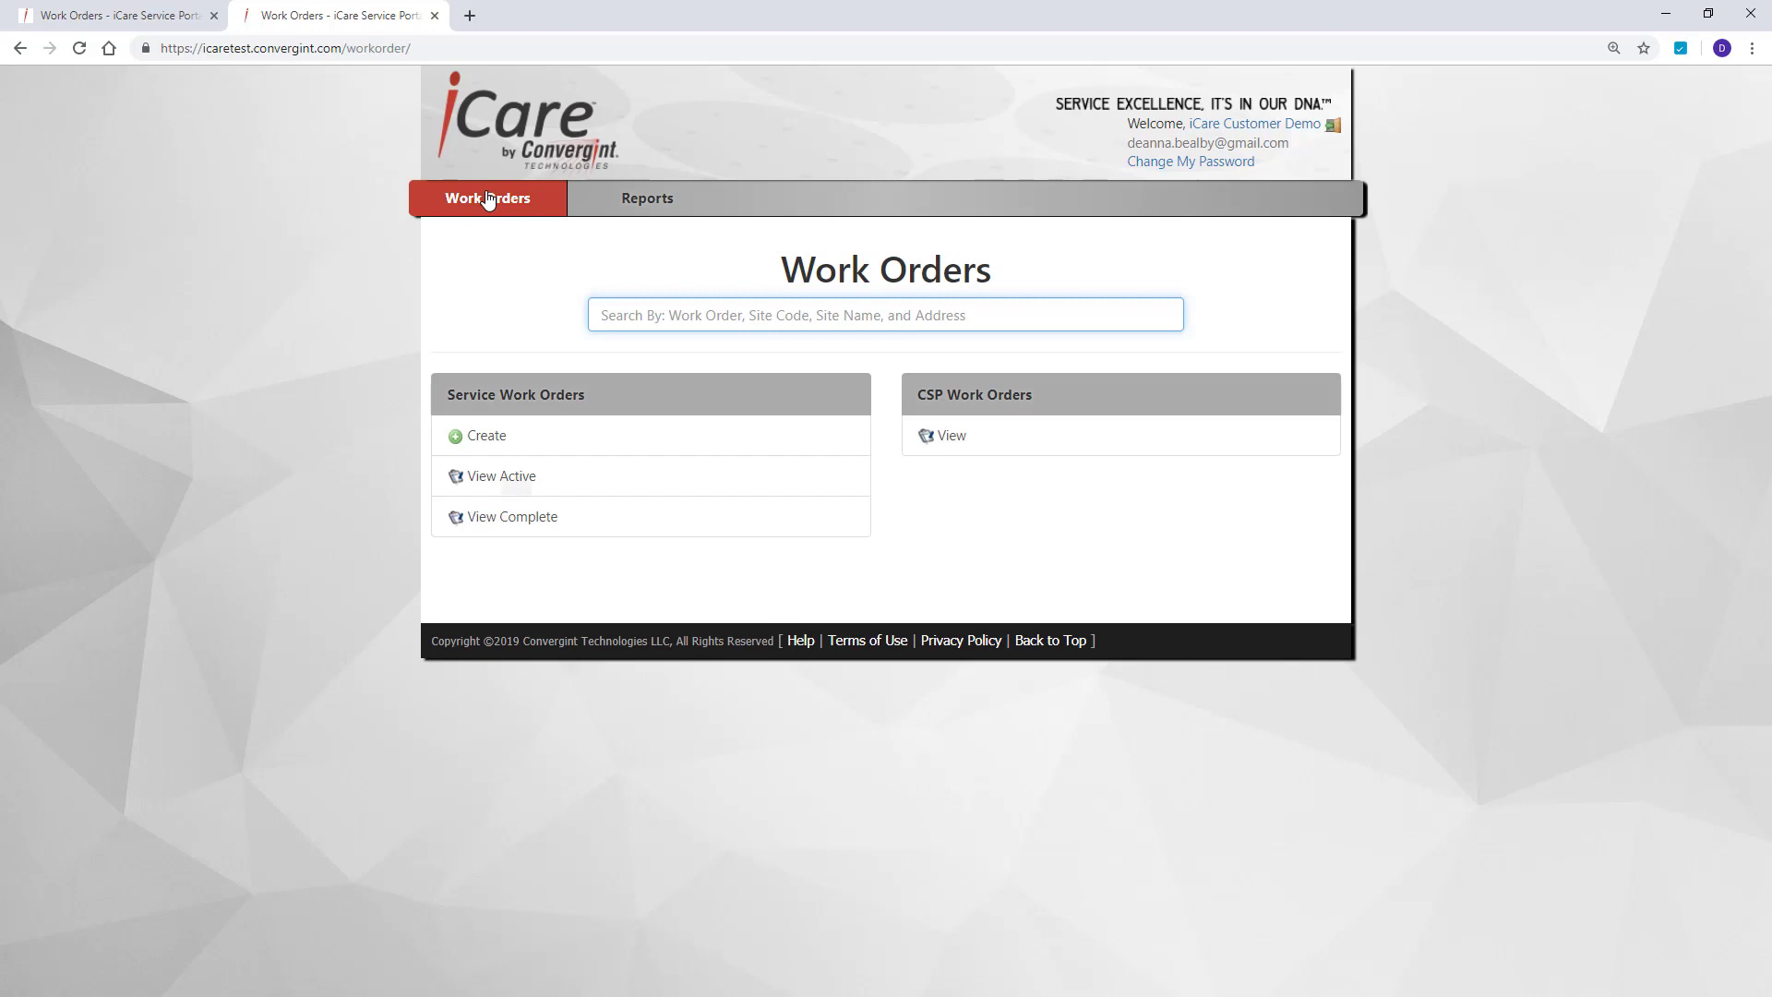
left_click(507, 479)
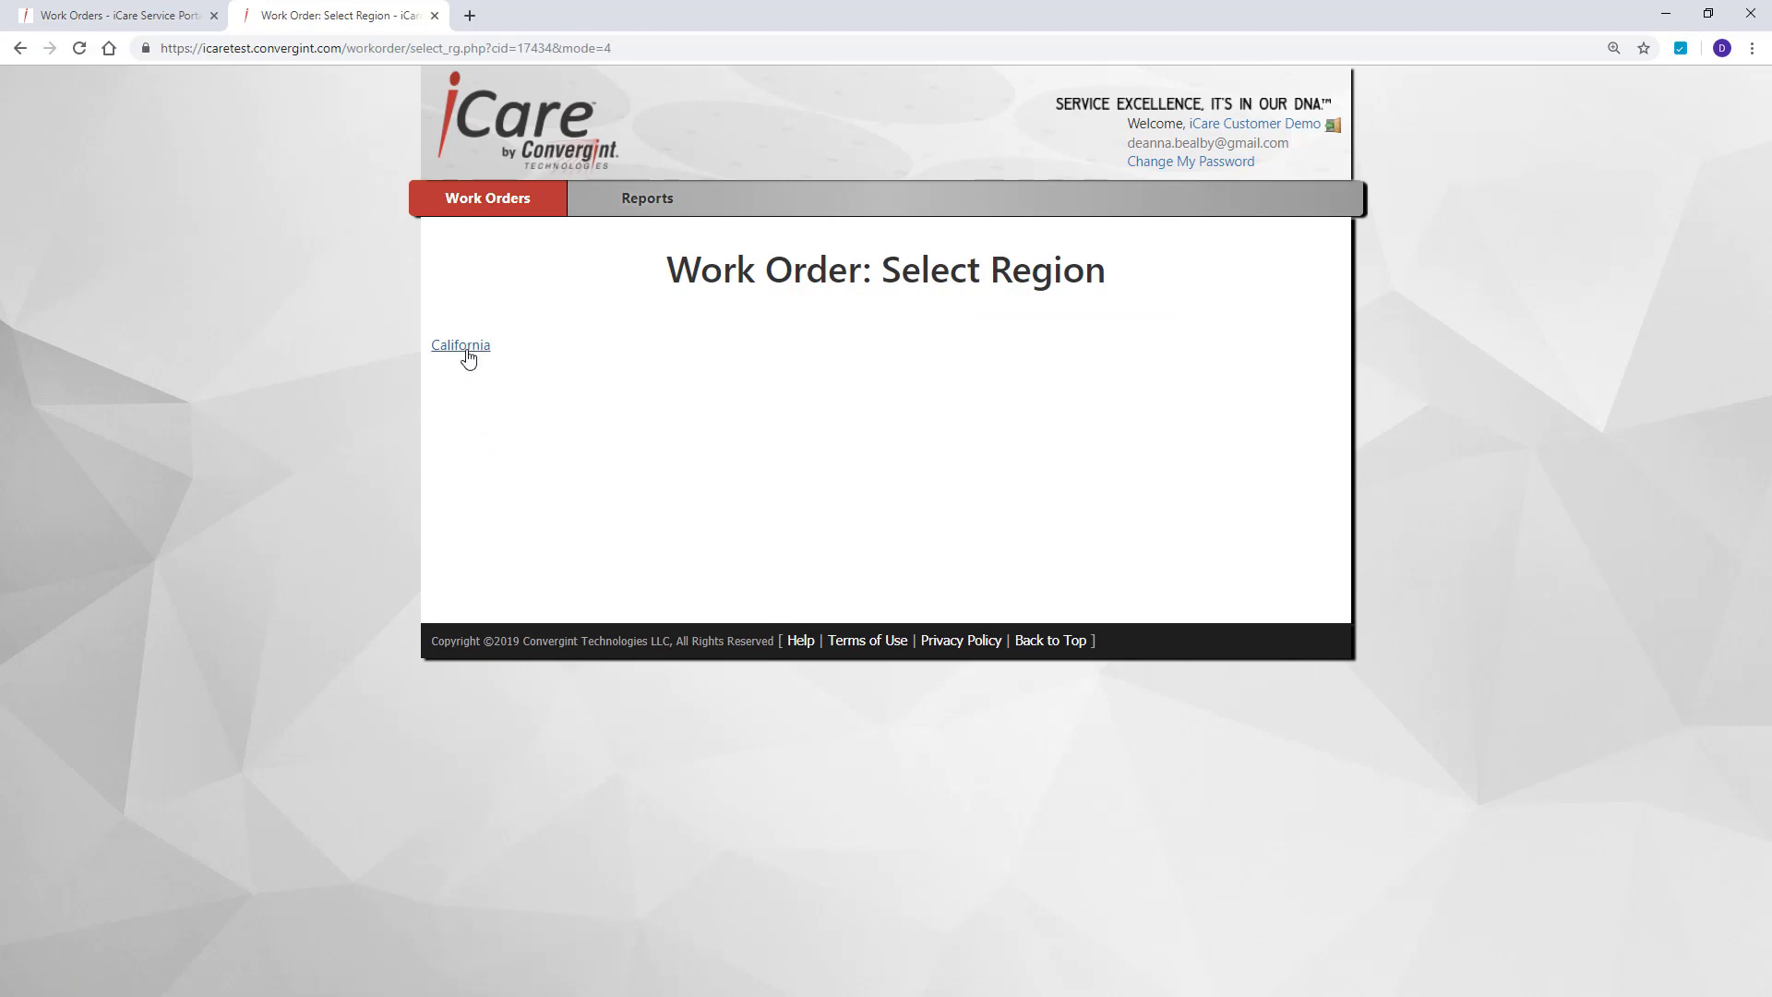
left_click(464, 348)
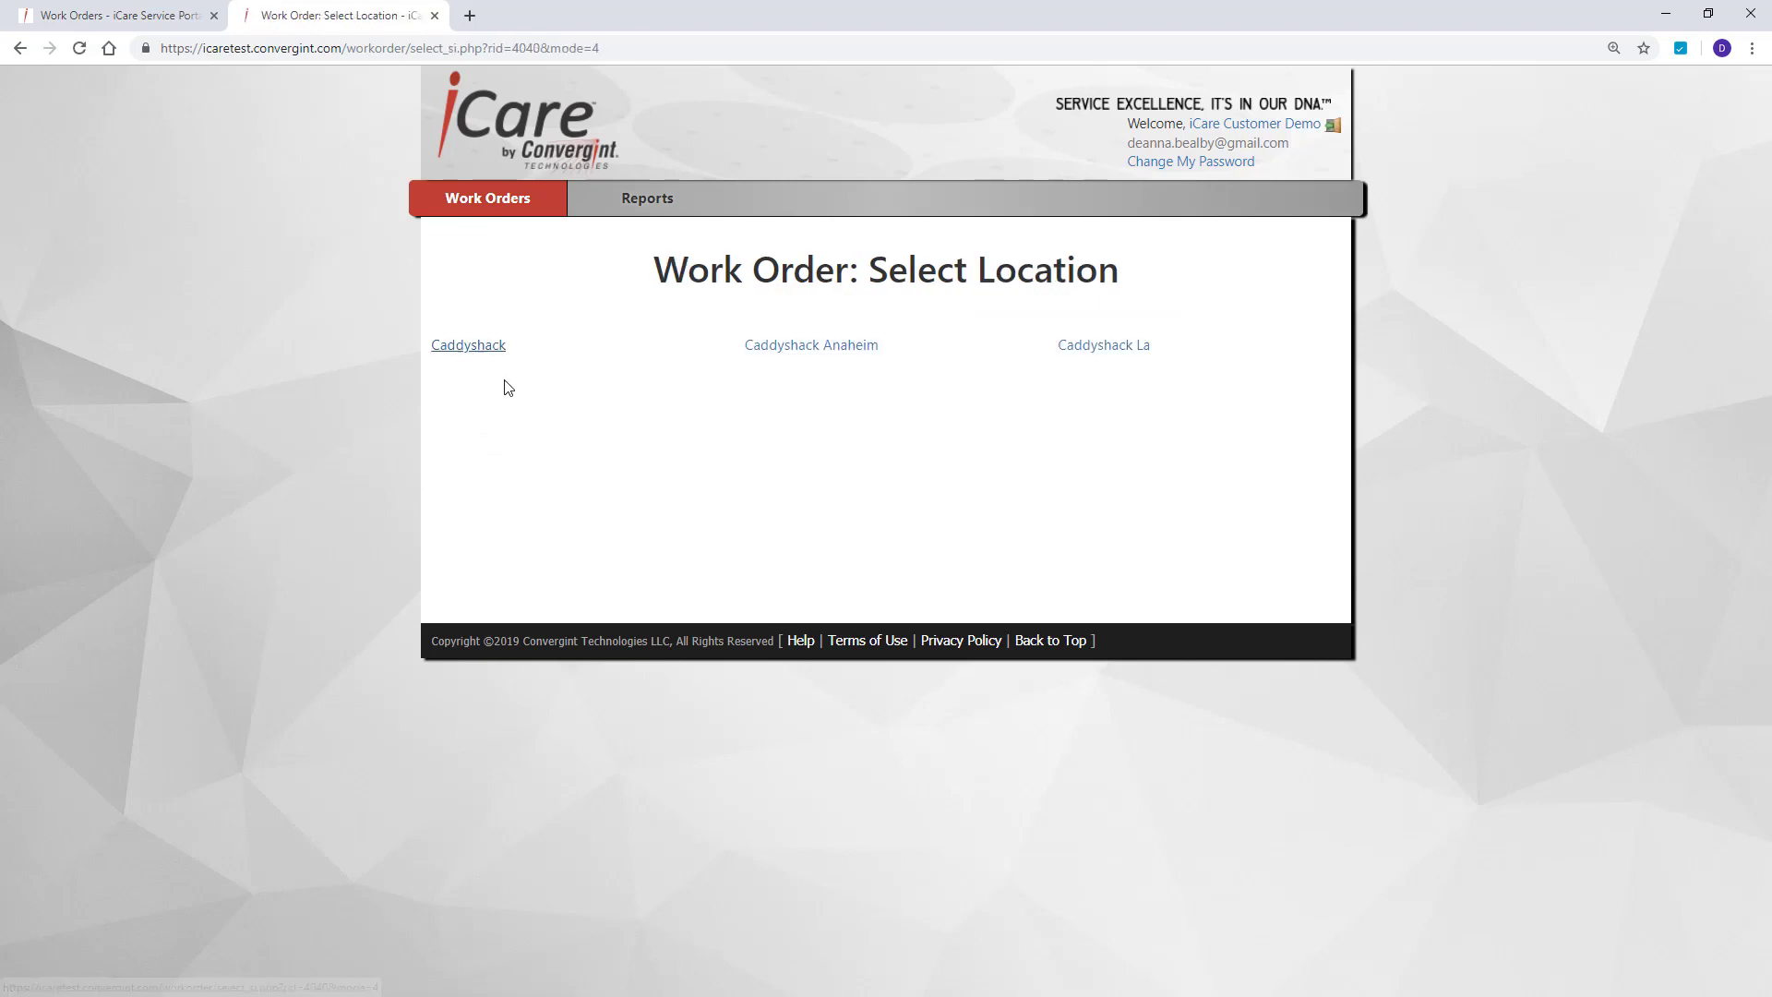
left_click(1067, 349)
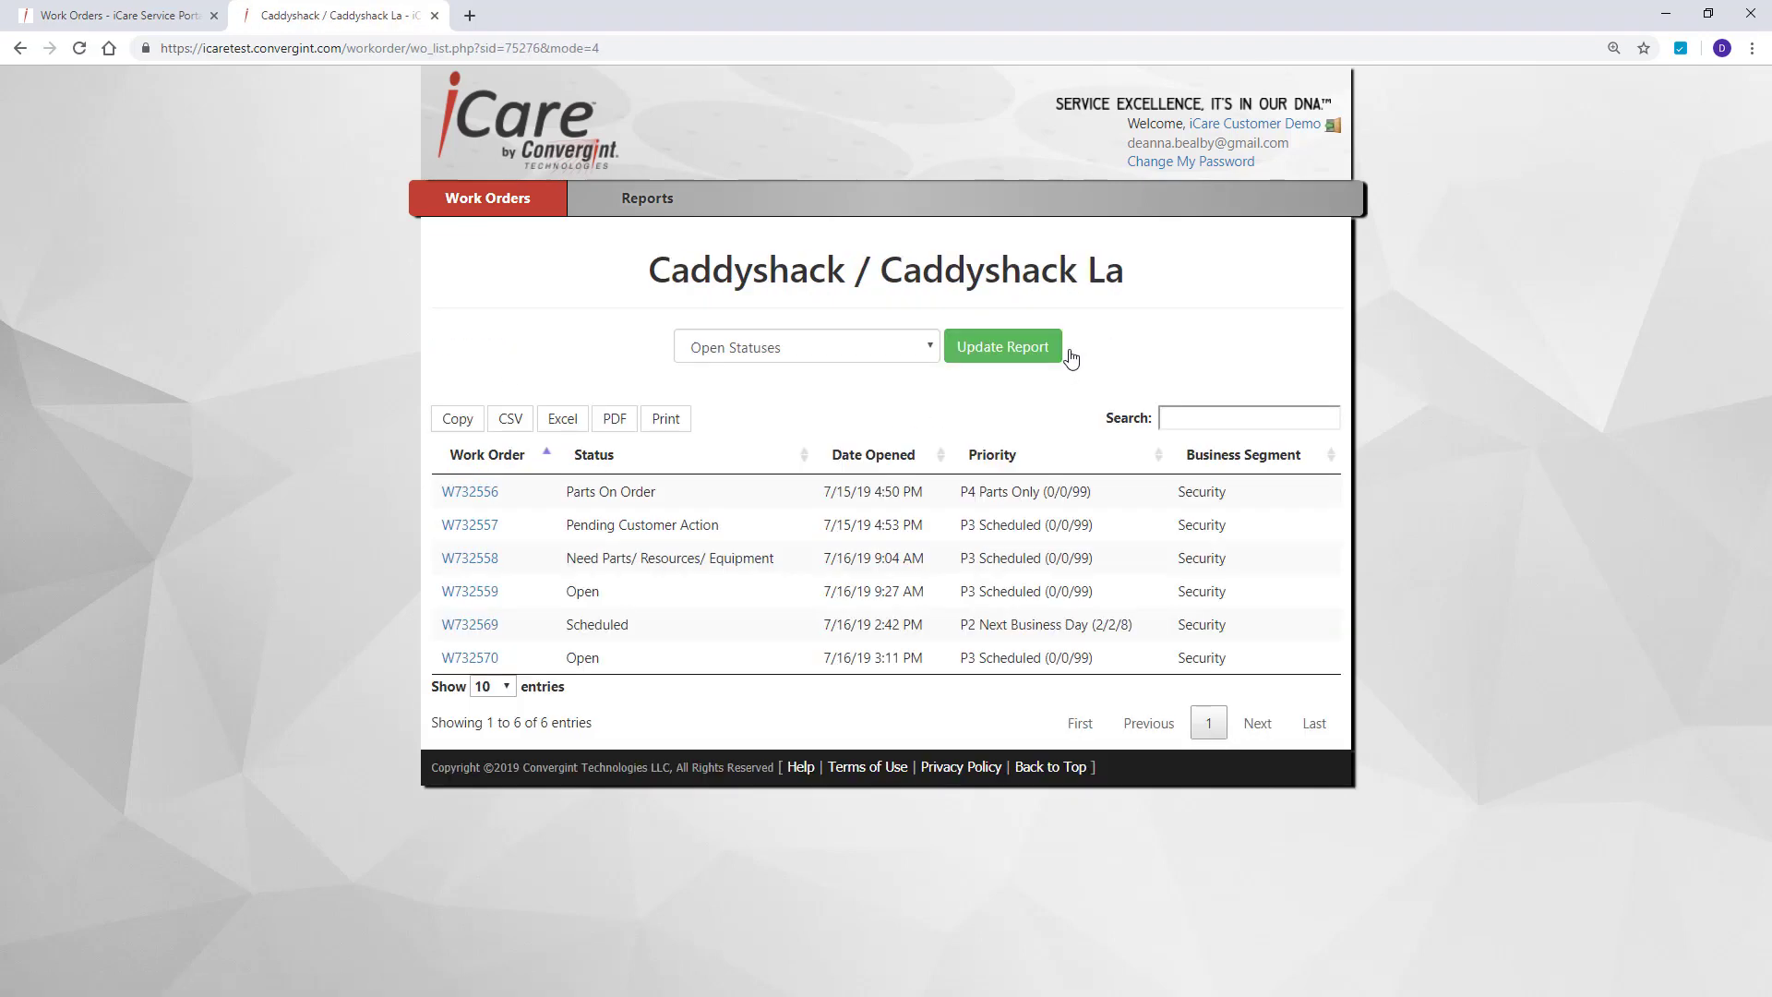
Open the work order with Pending Customer Action status and review its issue, resolution, parts comments and file attachments
left_click(459, 526)
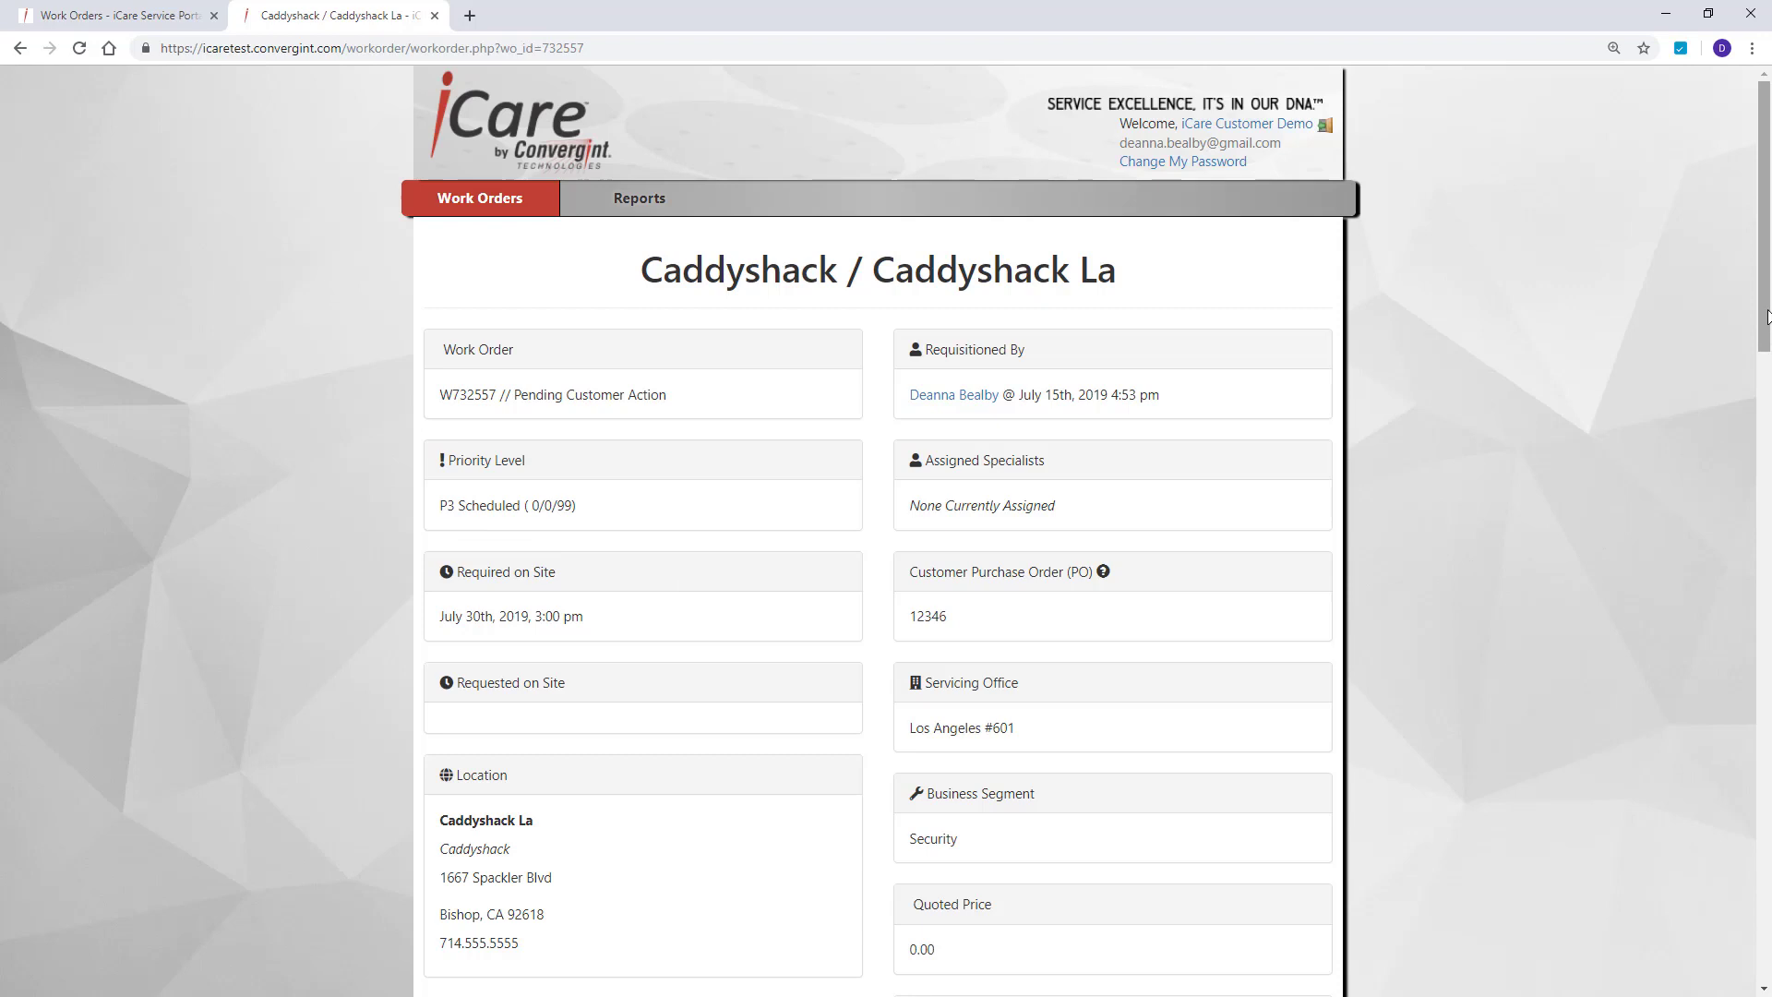
left_click_drag(1766, 316, 1752, 667)
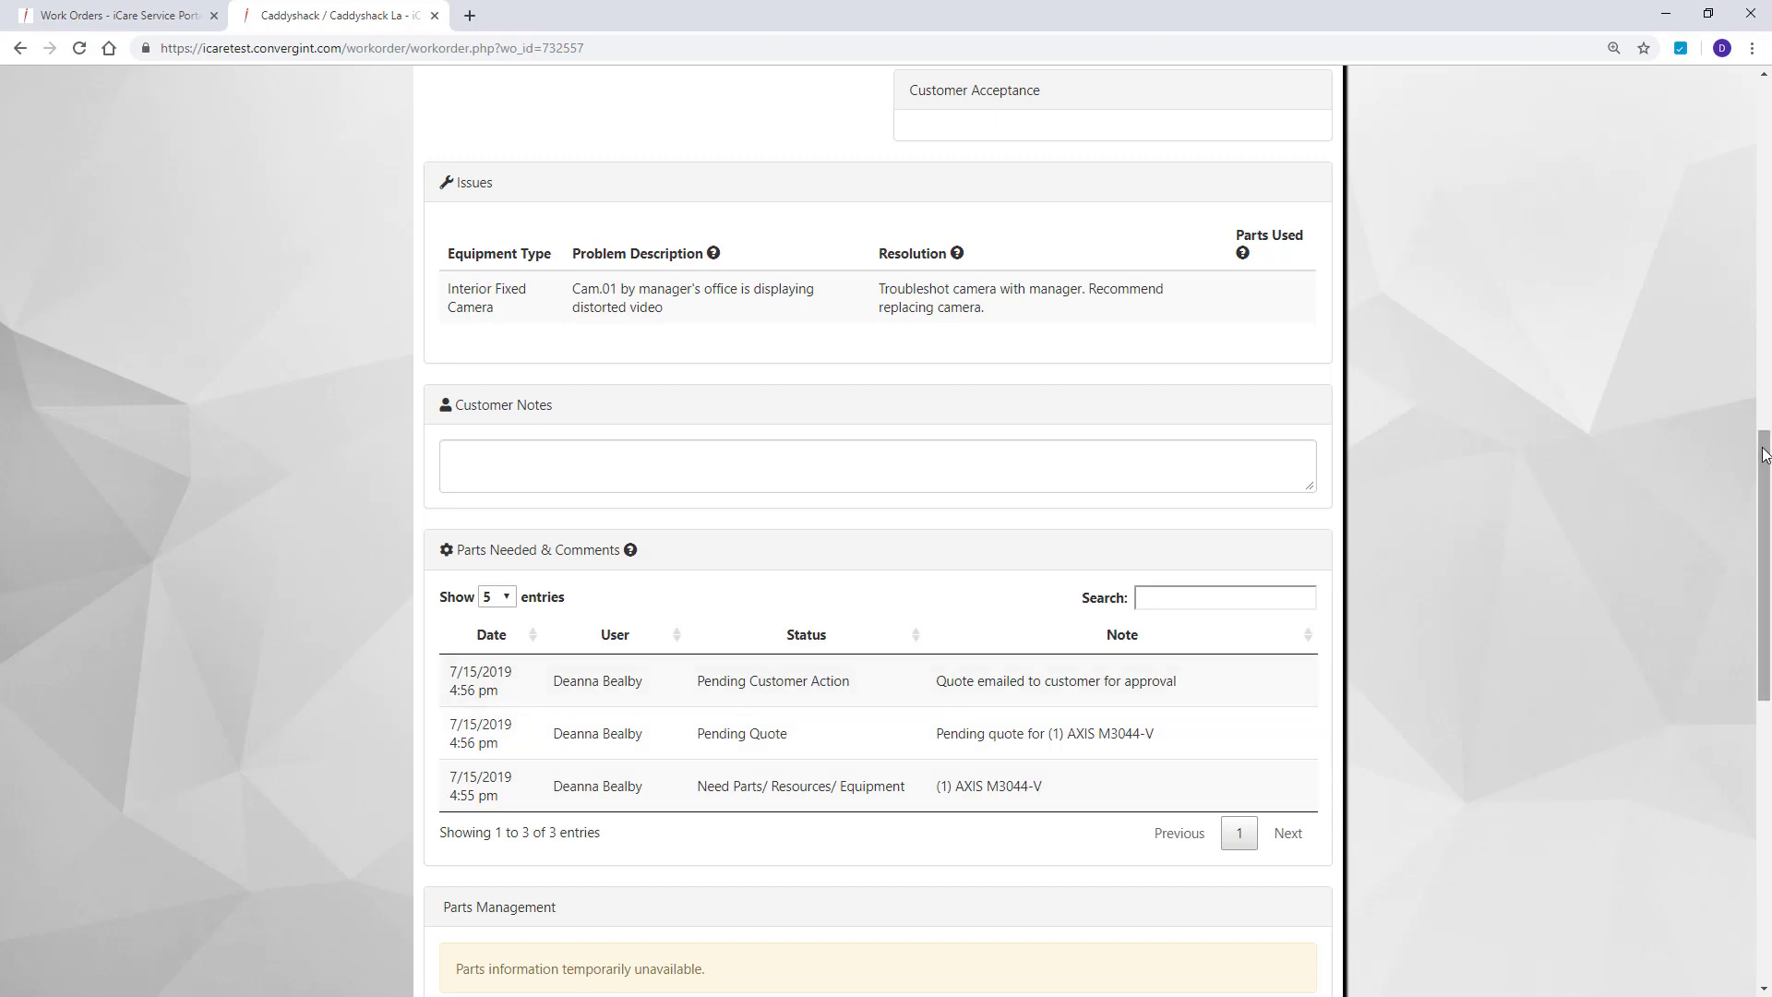
left_click_drag(1764, 456, 1738, 634)
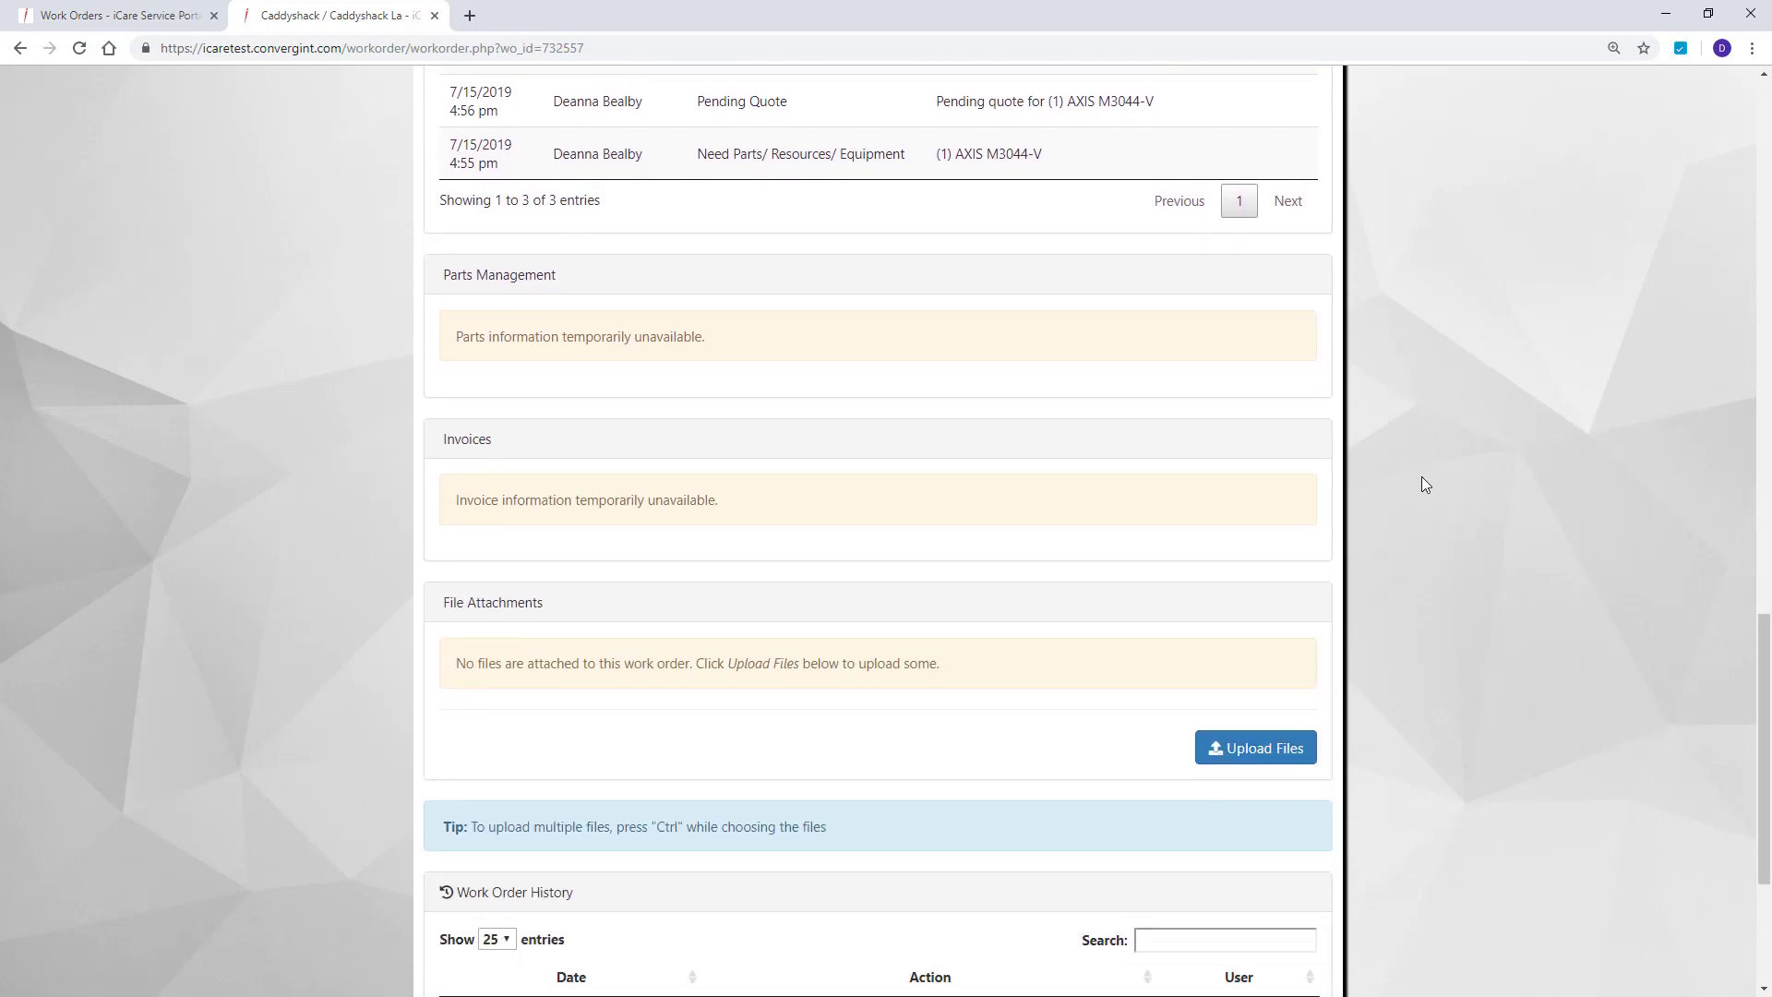